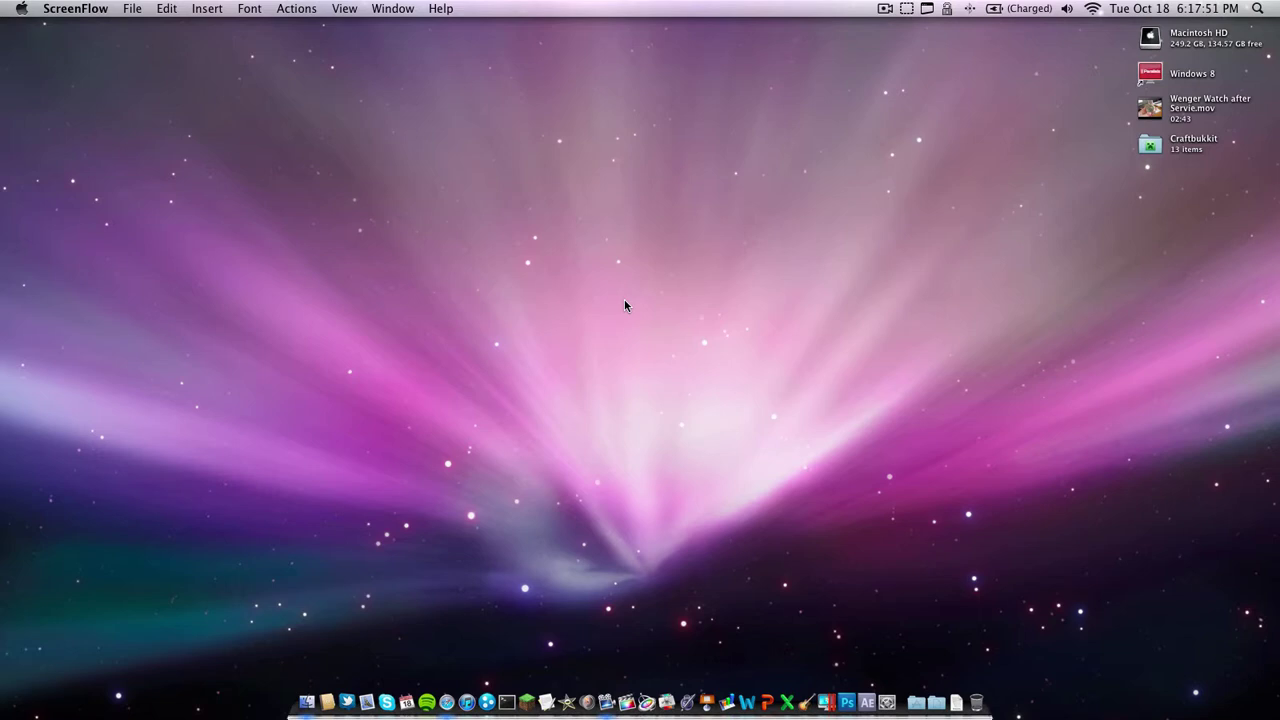
# - Launch the App Store from the Apple menu and search for 'screenflow'
pyautogui.moveTo(789, 594); pyautogui.dragTo(553, 574)
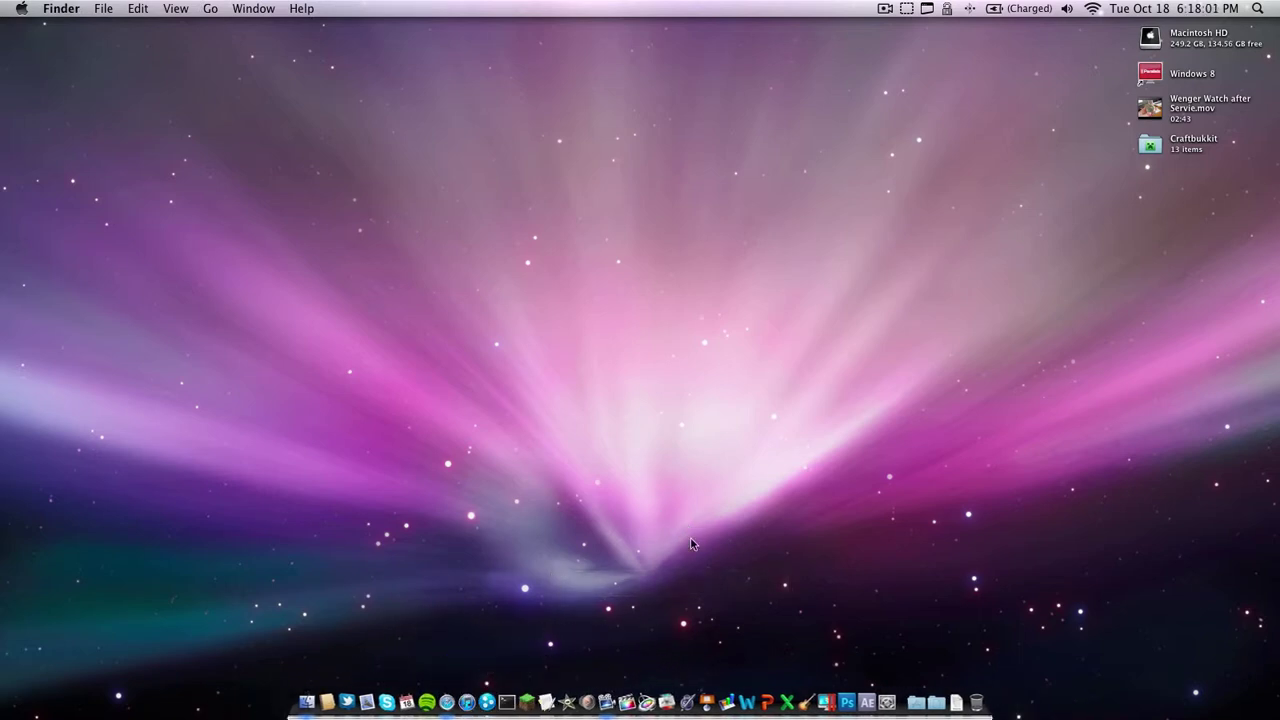
pyautogui.click(20, 8)
pyautogui.click(341, 33)
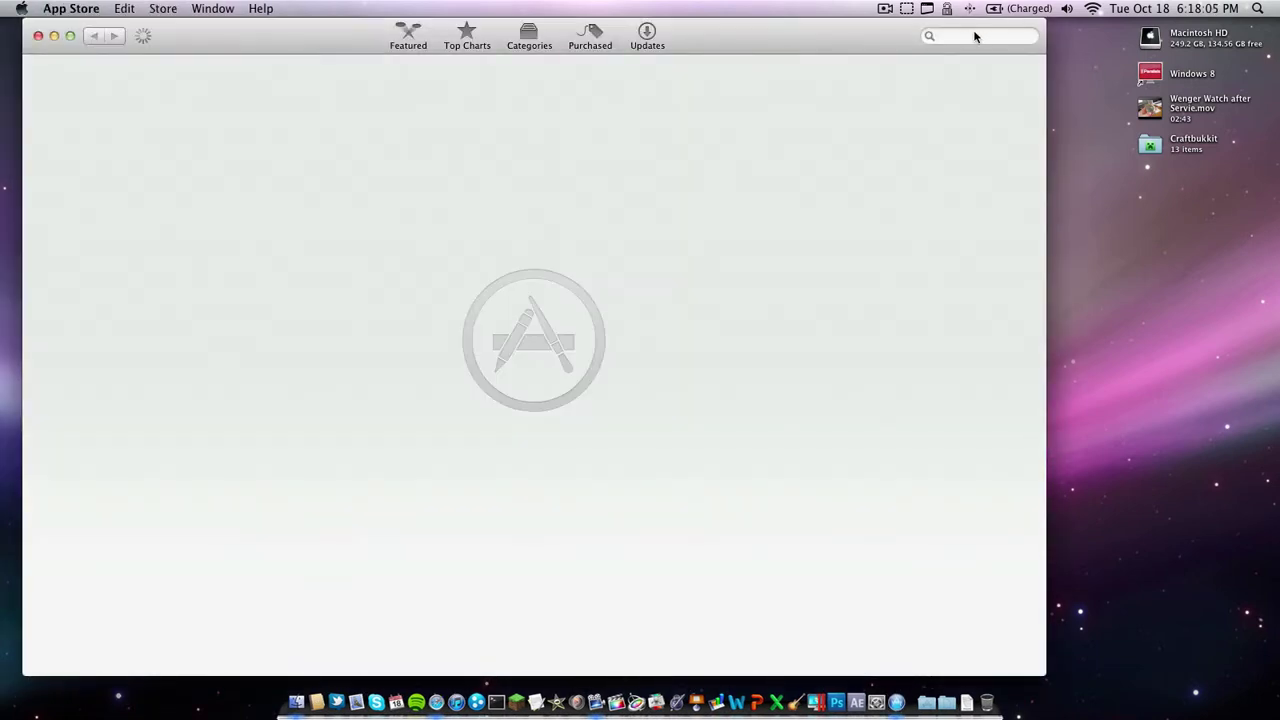
pyautogui.click(962, 37)
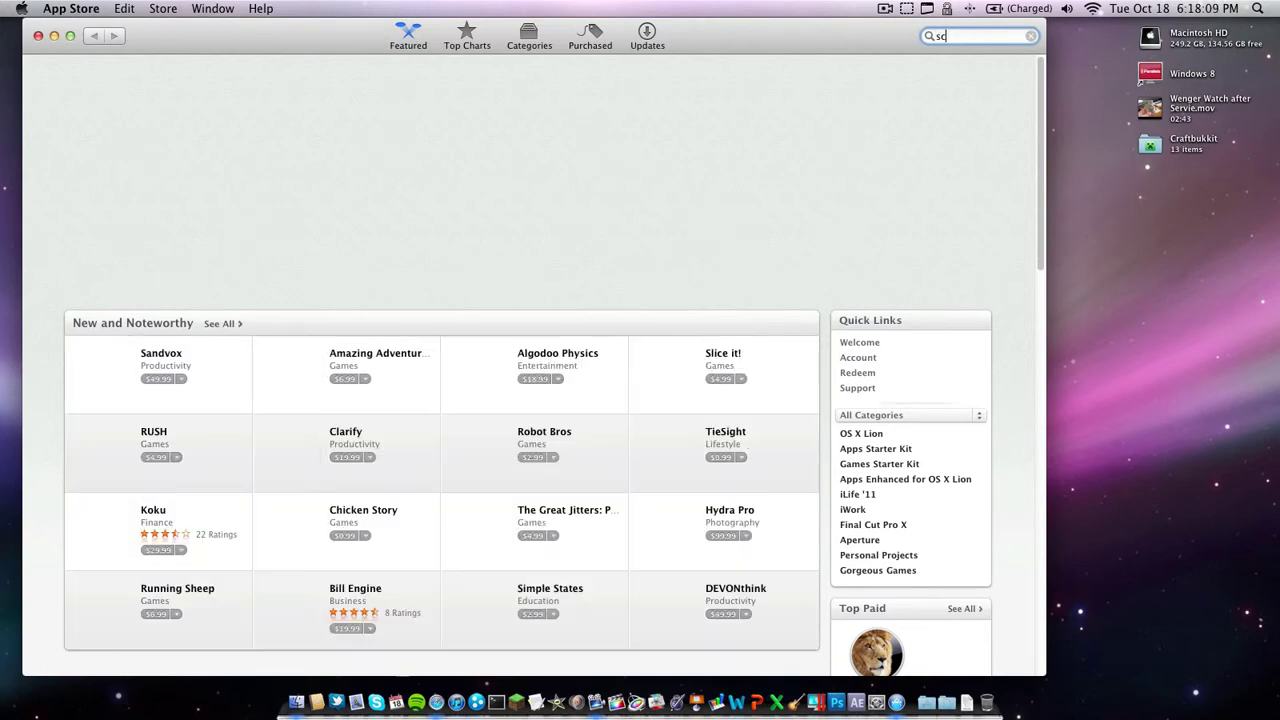
pyautogui.write('screenflow')
pyautogui.press('Return')
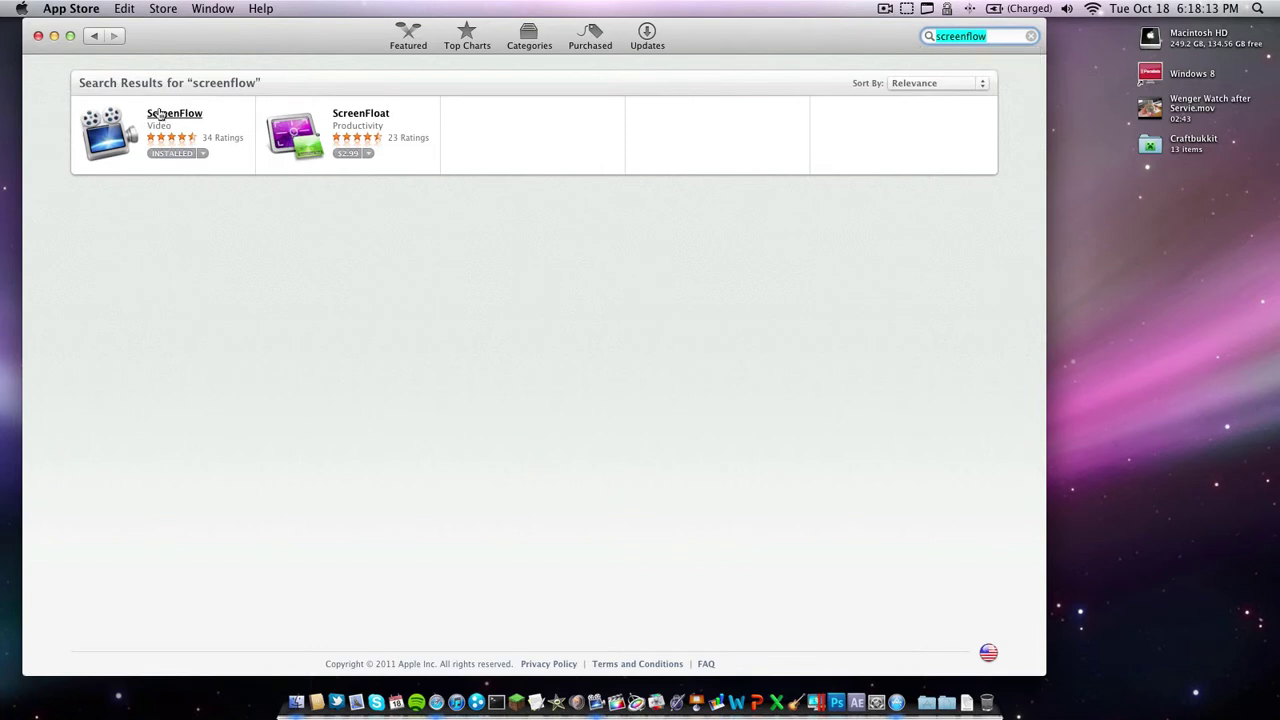
# - Open the ScreenFlow result and scroll through its $99.99 product page
pyautogui.moveTo(282, 33); pyautogui.dragTo(316, 28)
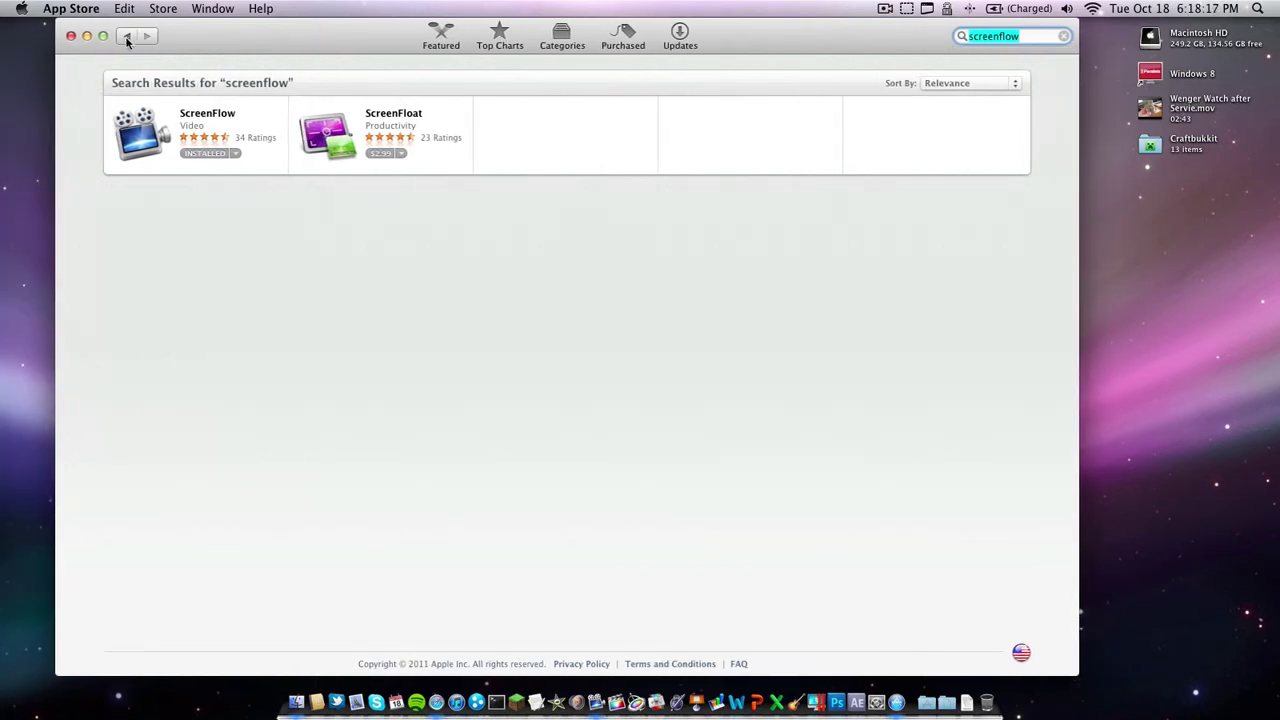
pyautogui.click(211, 121)
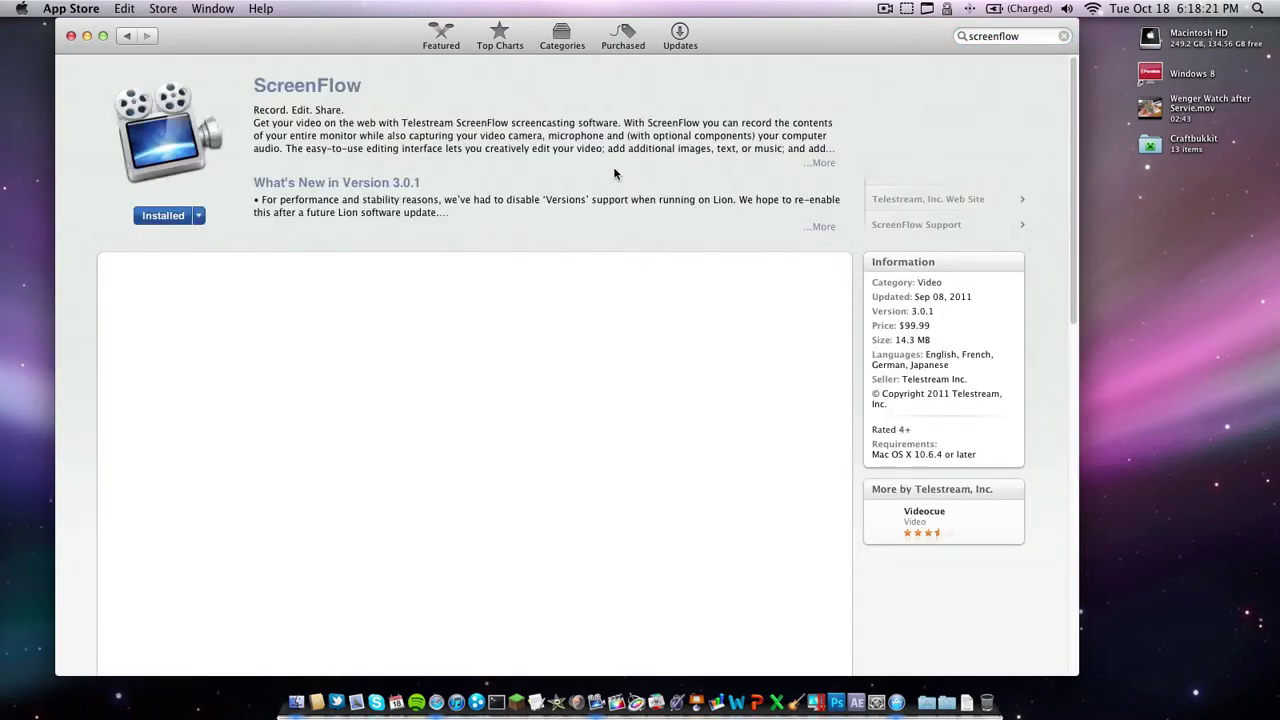
pyautogui.scroll(-5, 612, 172)
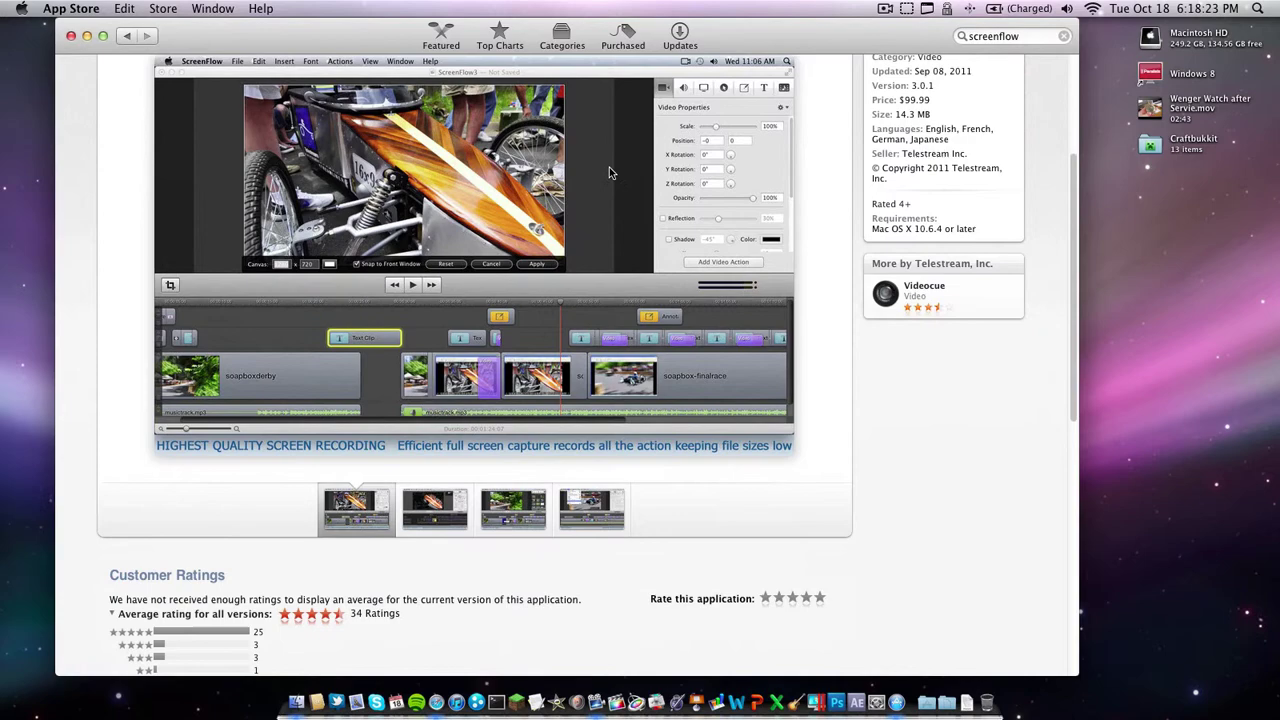
pyautogui.scroll(-8, 609, 167)
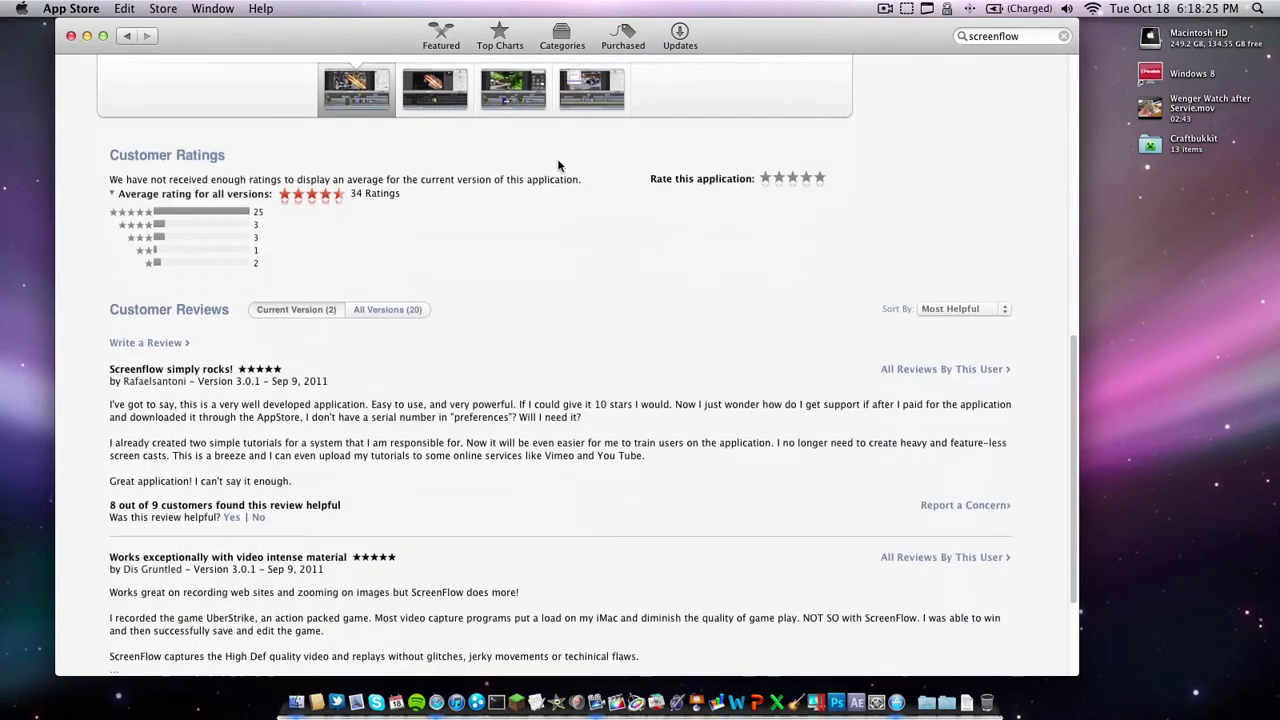
pyautogui.scroll(15, 558, 165)
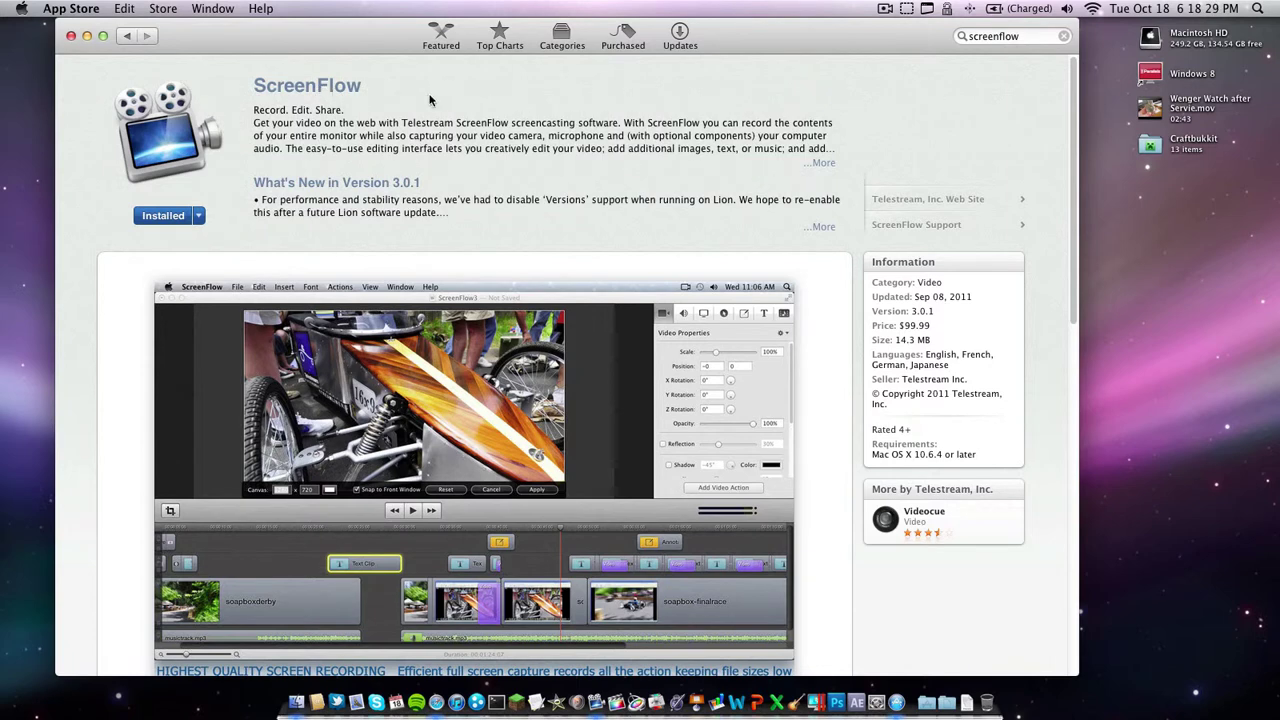
# - Close the App Store, search 'screenium' in Safari to reach Synium's page, then minimize Safari
pyautogui.click(71, 36)
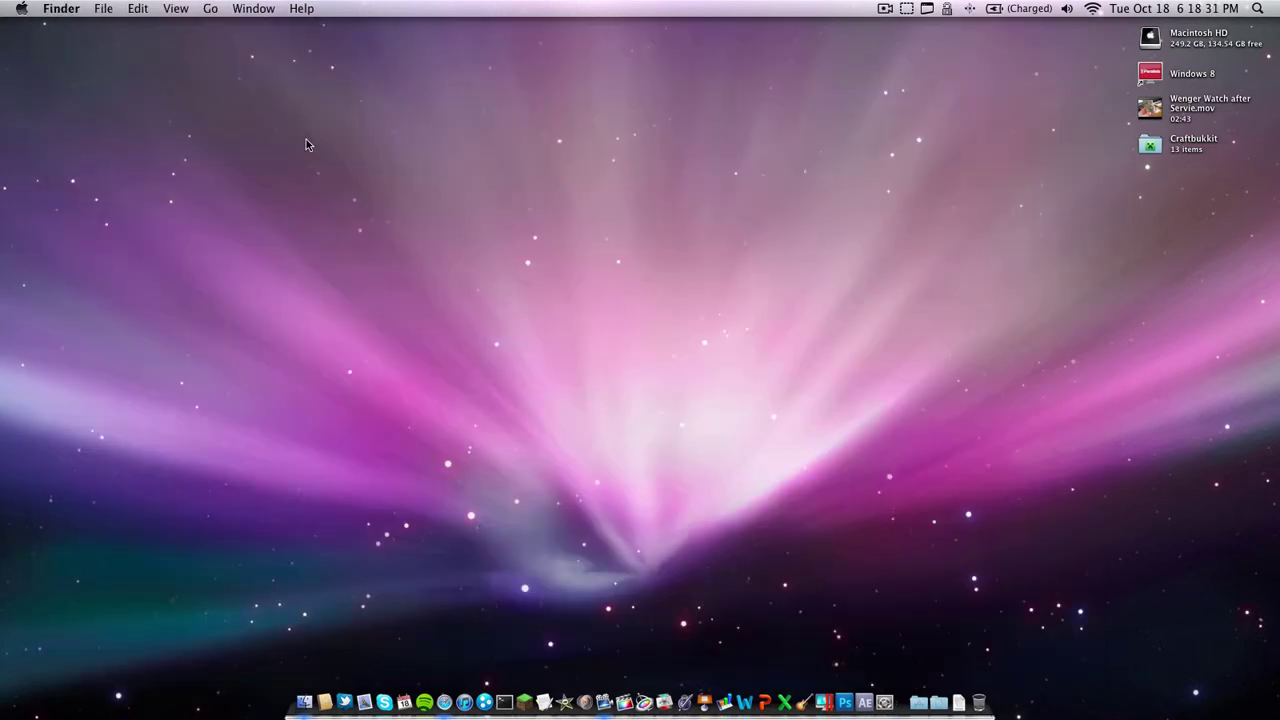
pyautogui.click(446, 692)
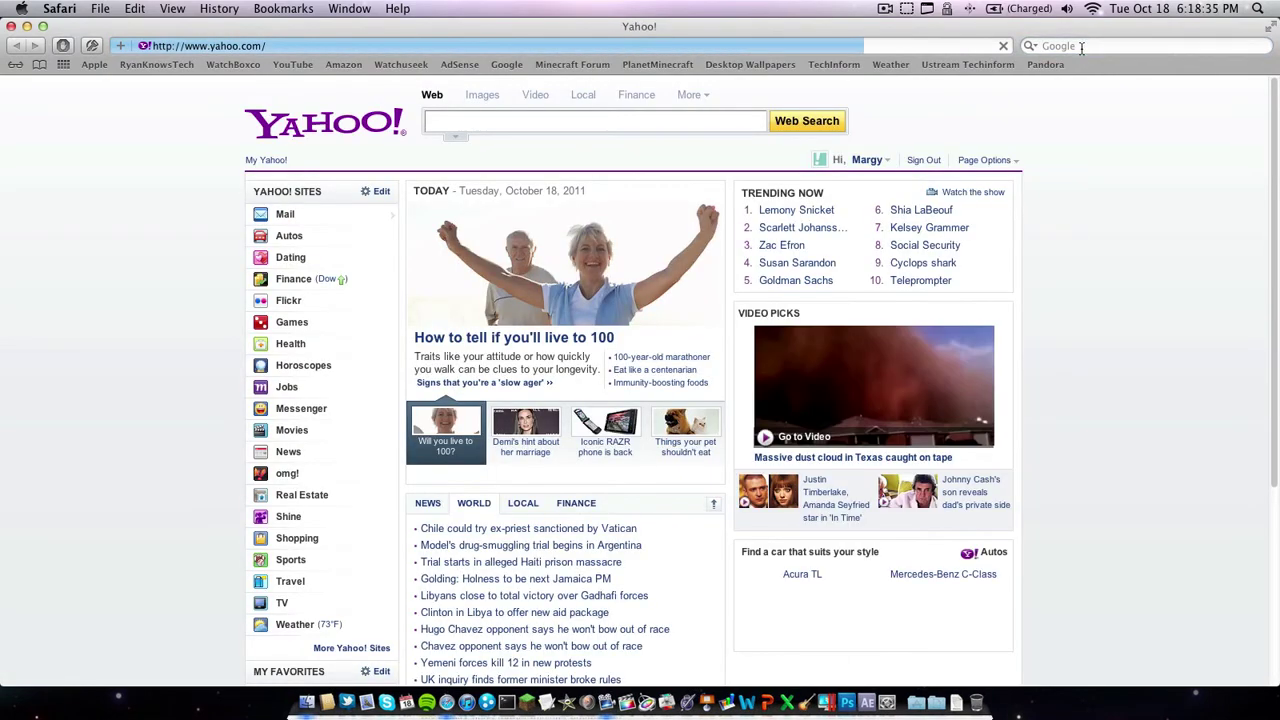
pyautogui.write('scr')
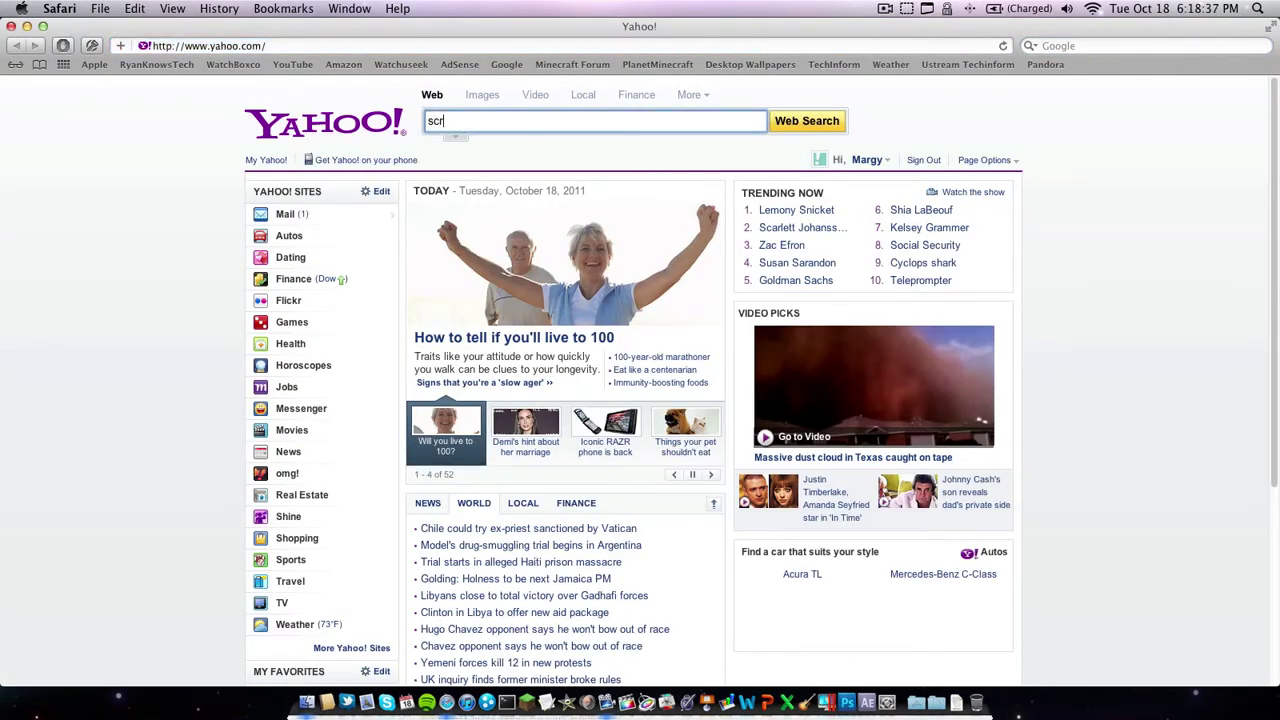
pyautogui.write('eenium')
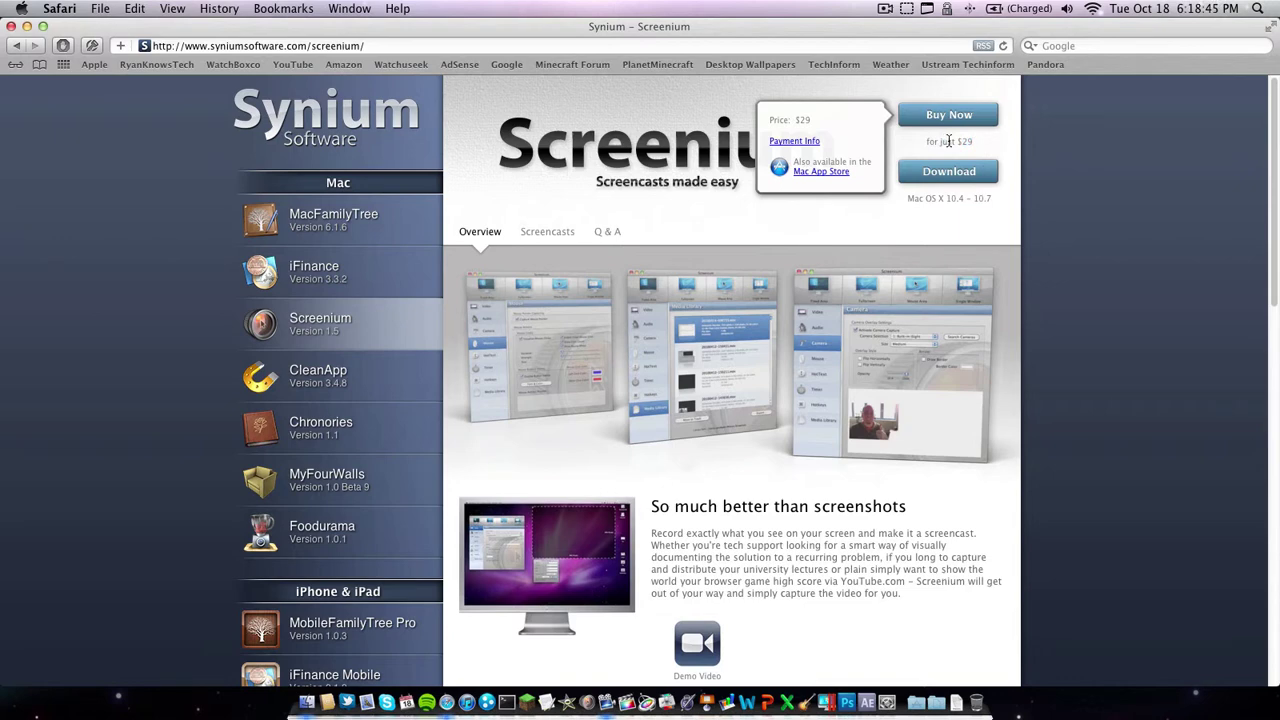
pyautogui.click(27, 26)
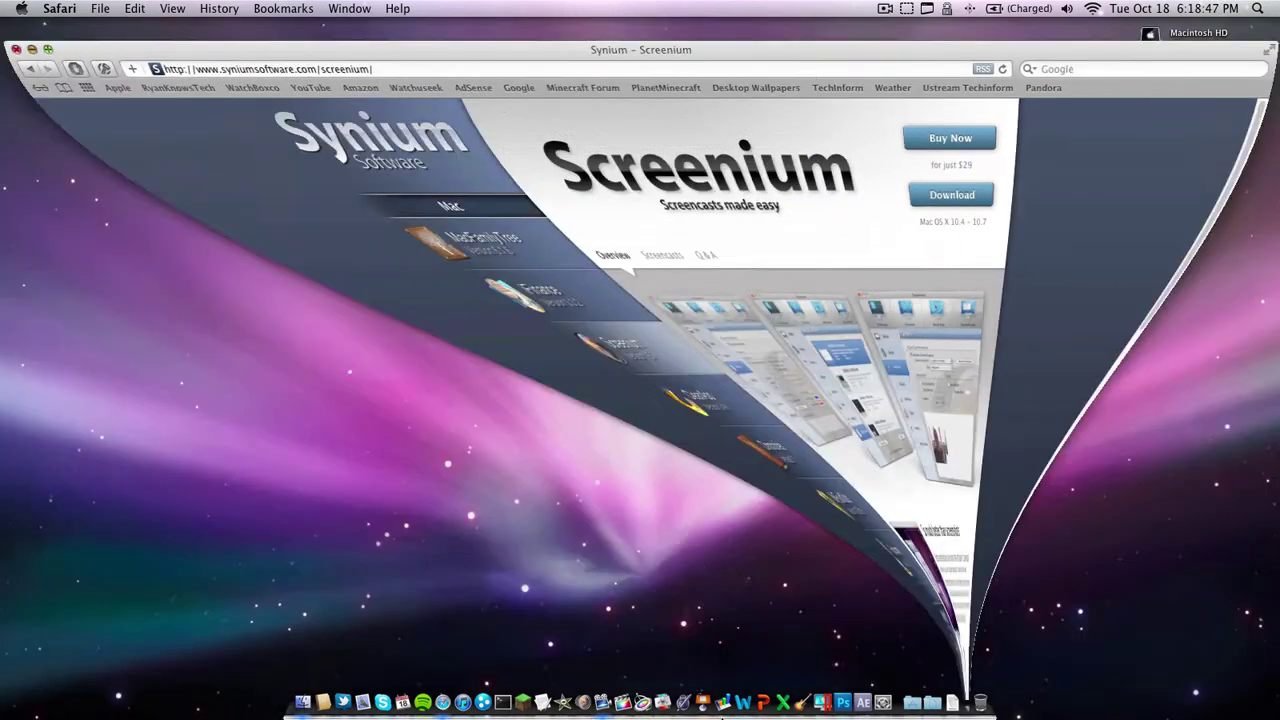
# - Open Screenium's settings window and trash the recorded .mov file from the Media Library
pyautogui.click(530, 685)
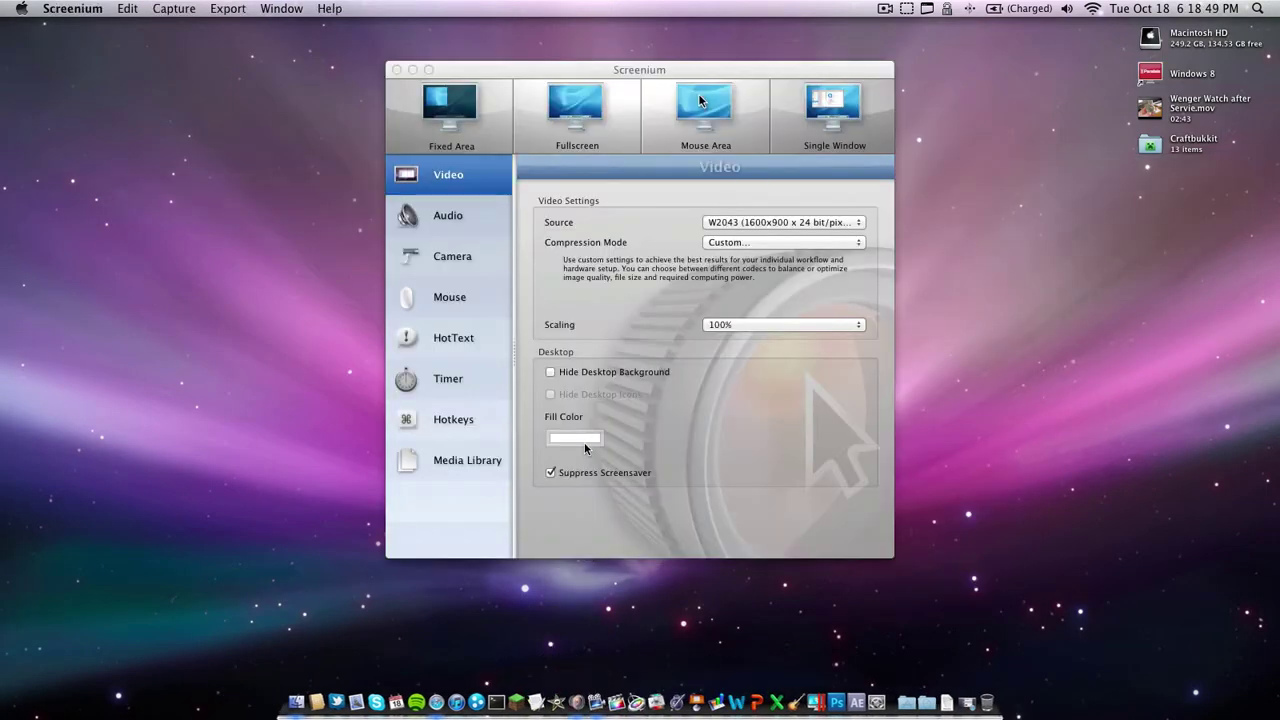
pyautogui.moveTo(618, 75); pyautogui.dragTo(487, 68)
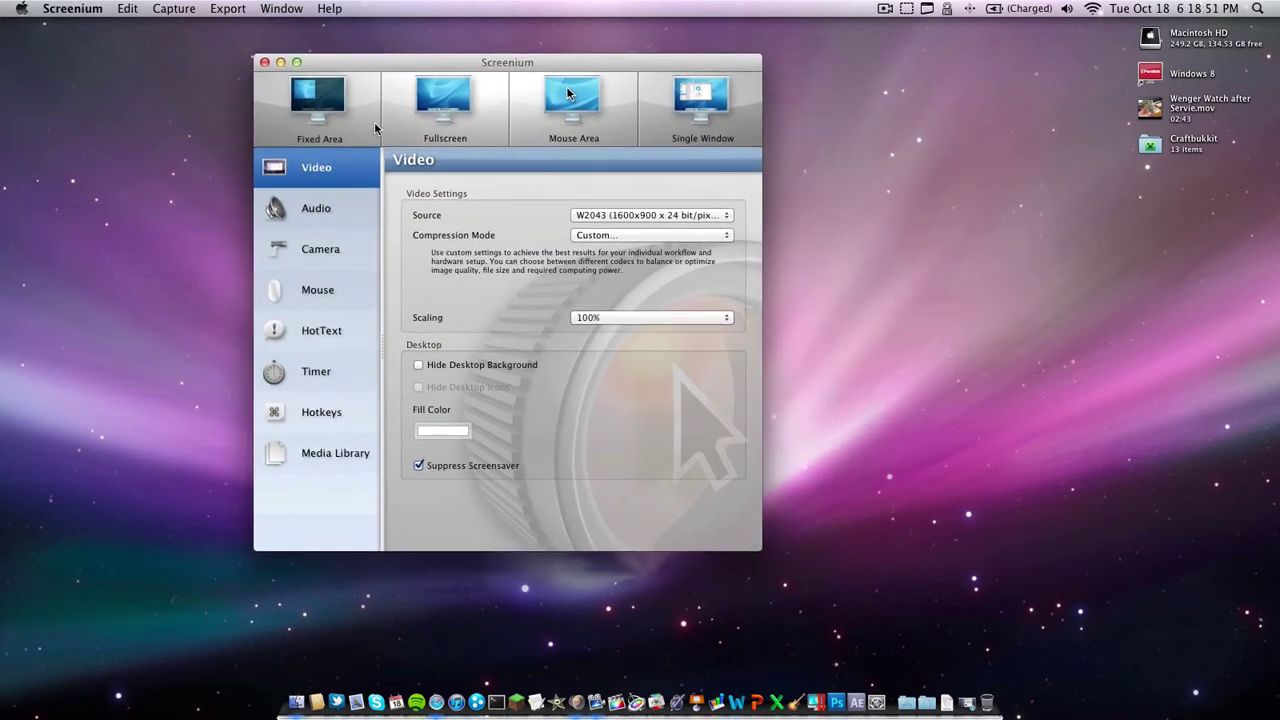
pyautogui.click(335, 455)
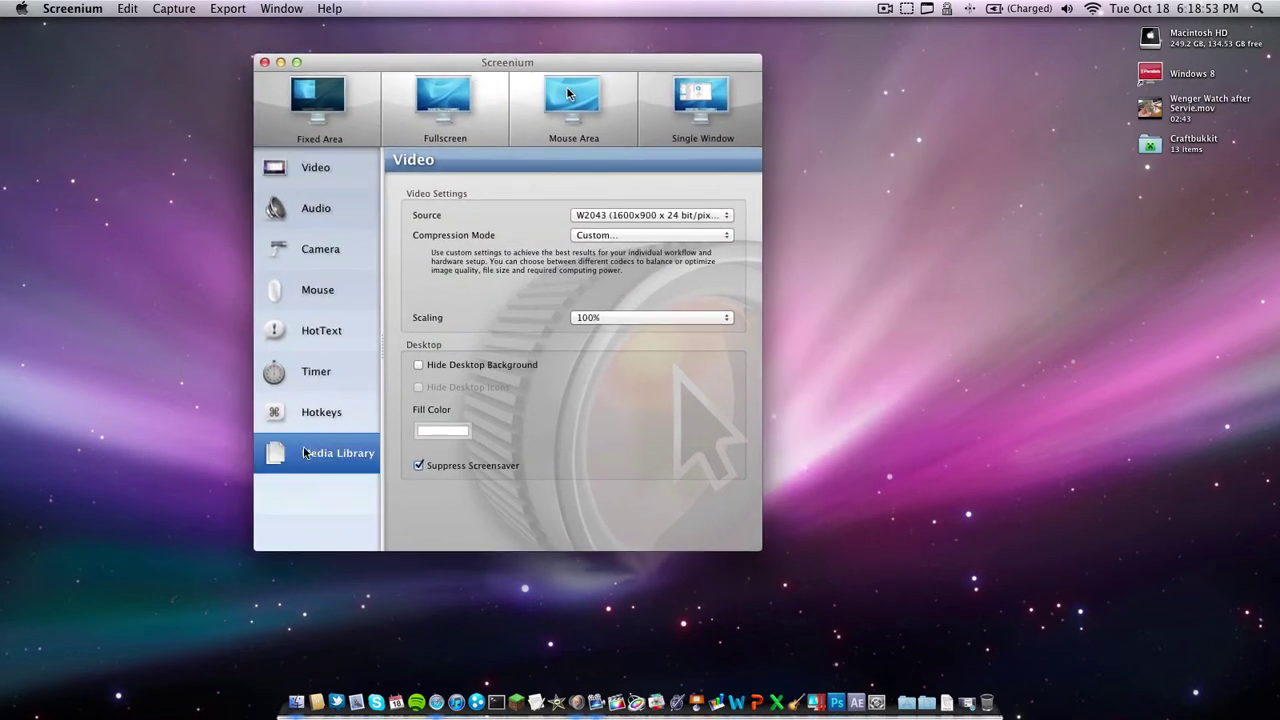
pyautogui.click(505, 258)
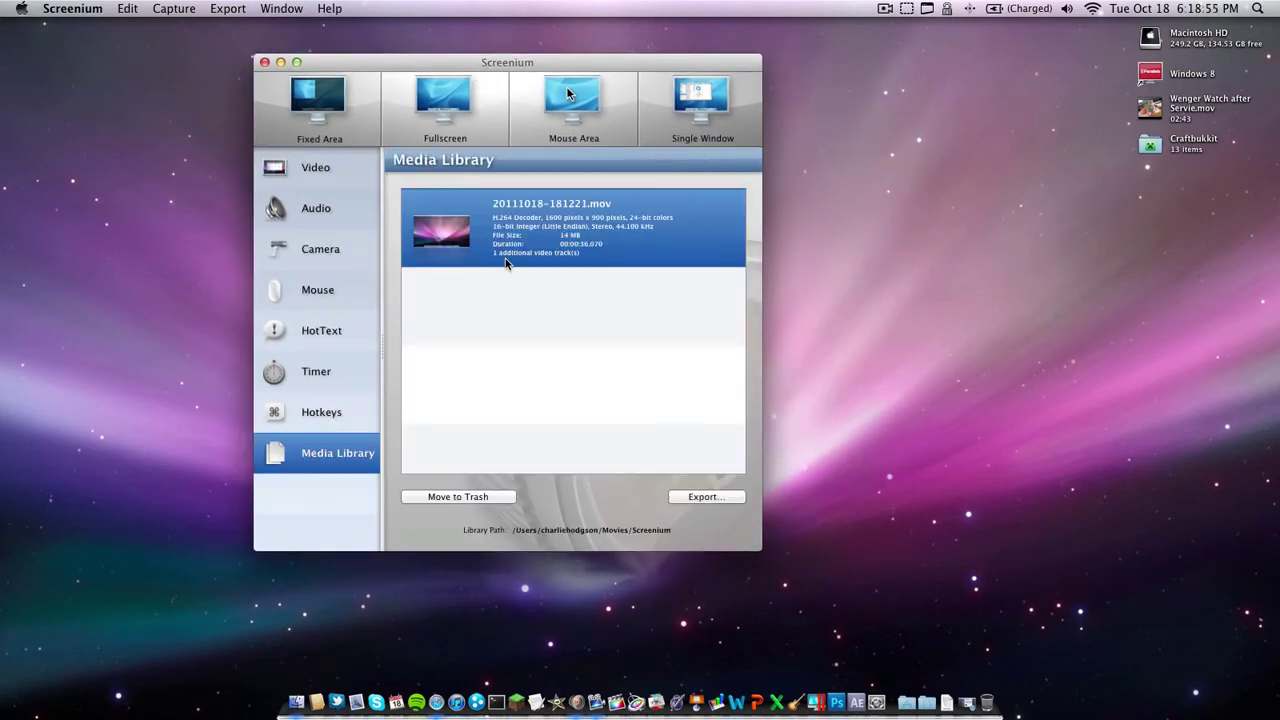
pyautogui.click(480, 496)
# - Browse Screenium's Hotkeys, Timer, Mouse, HotText, Audio, Video and Camera settings panes
pyautogui.click(323, 412)
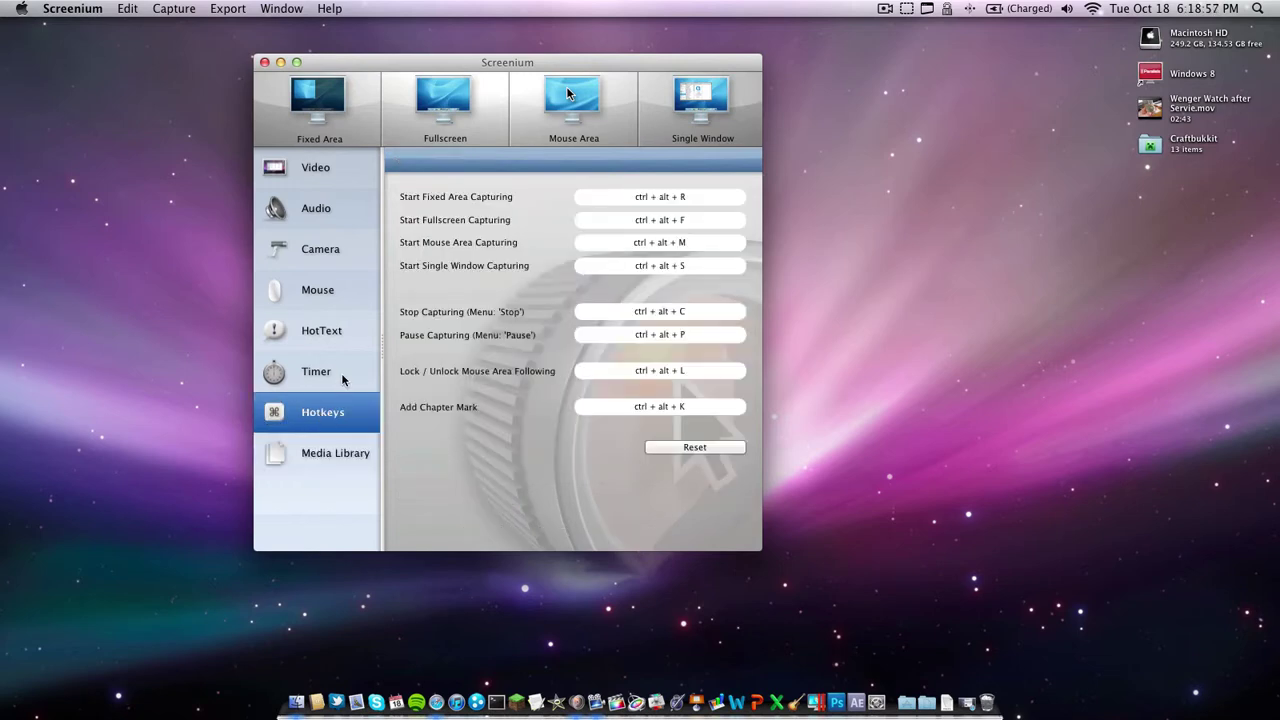
pyautogui.click(340, 360)
pyautogui.click(342, 295)
pyautogui.click(349, 325)
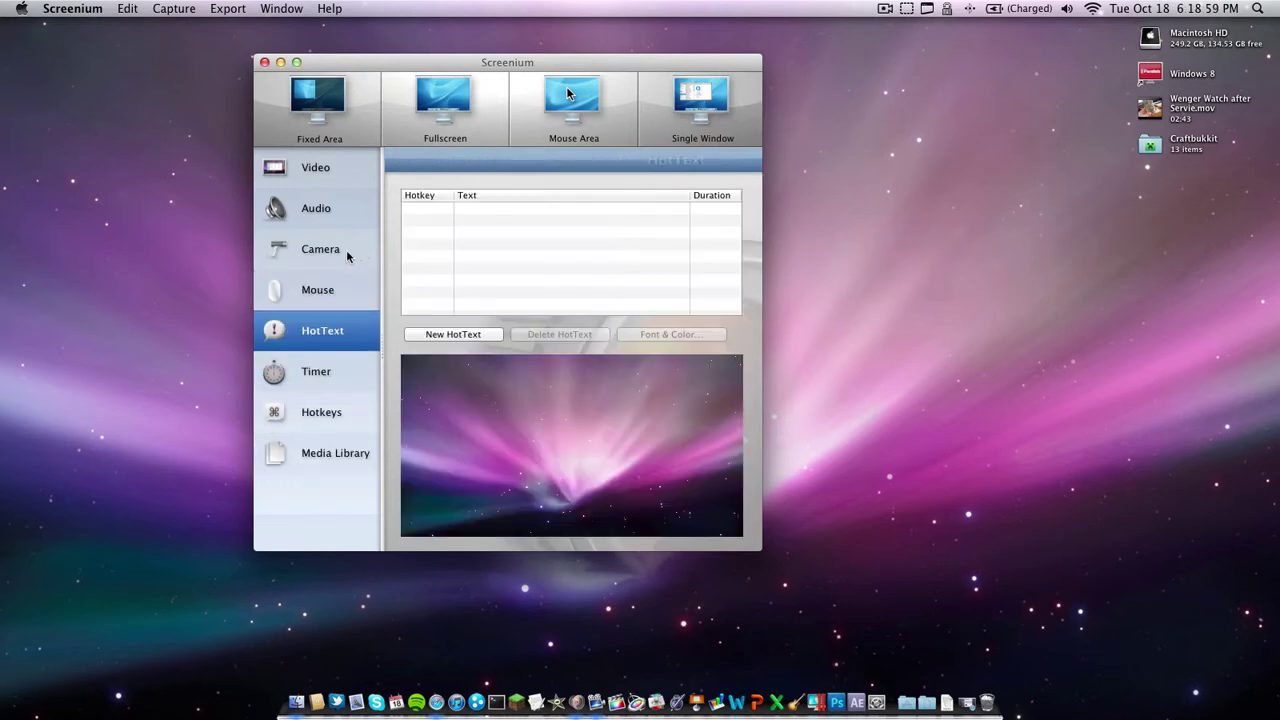
pyautogui.click(344, 252)
pyautogui.click(317, 290)
pyautogui.click(312, 204)
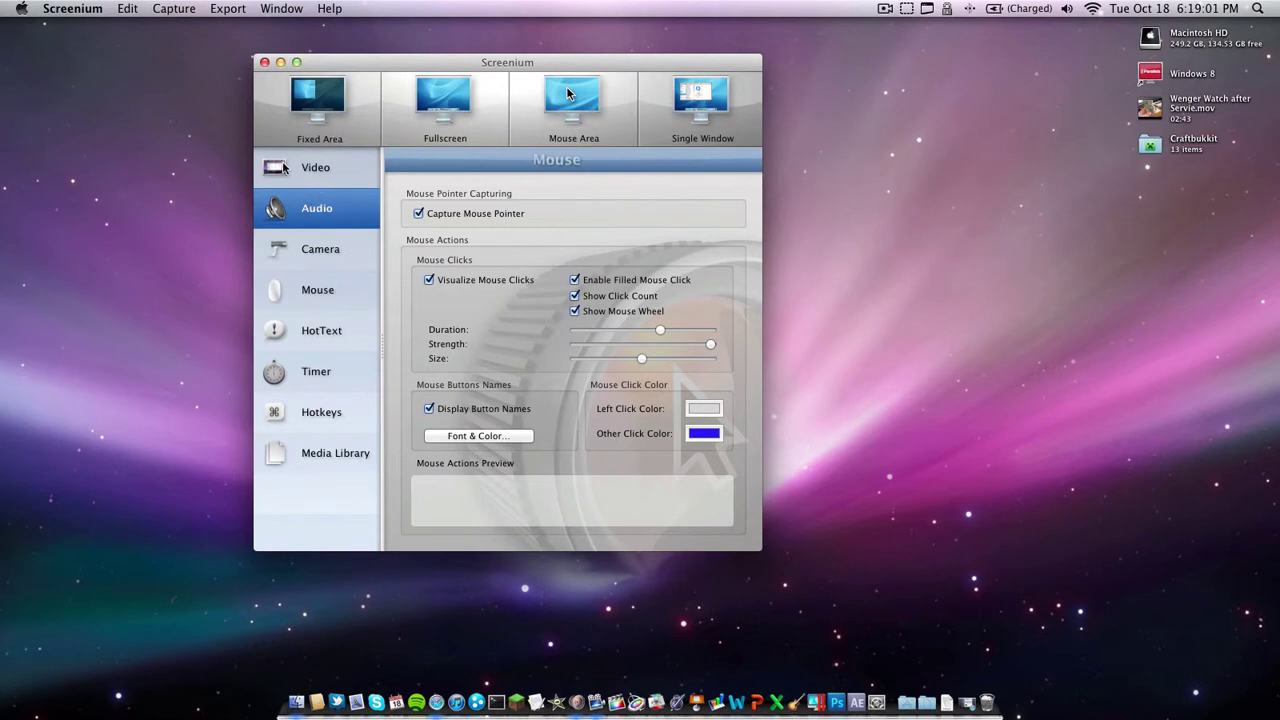
pyautogui.click(312, 169)
pyautogui.click(318, 208)
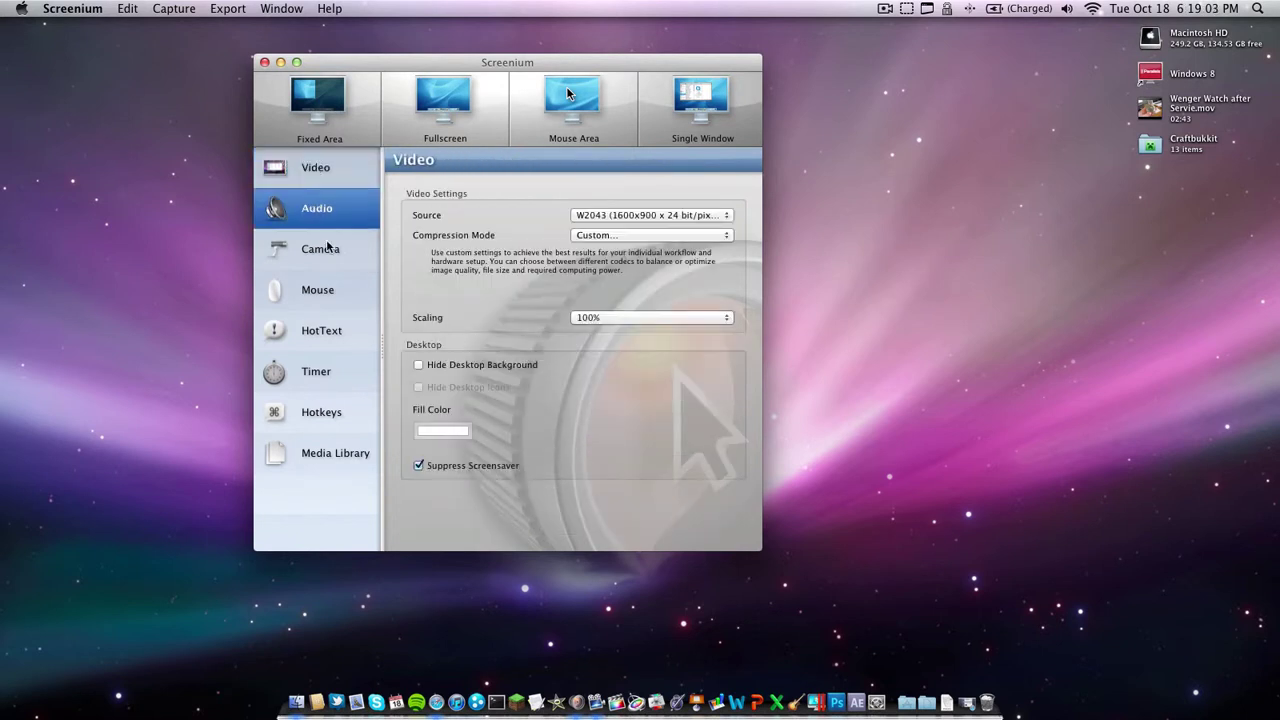
pyautogui.click(315, 254)
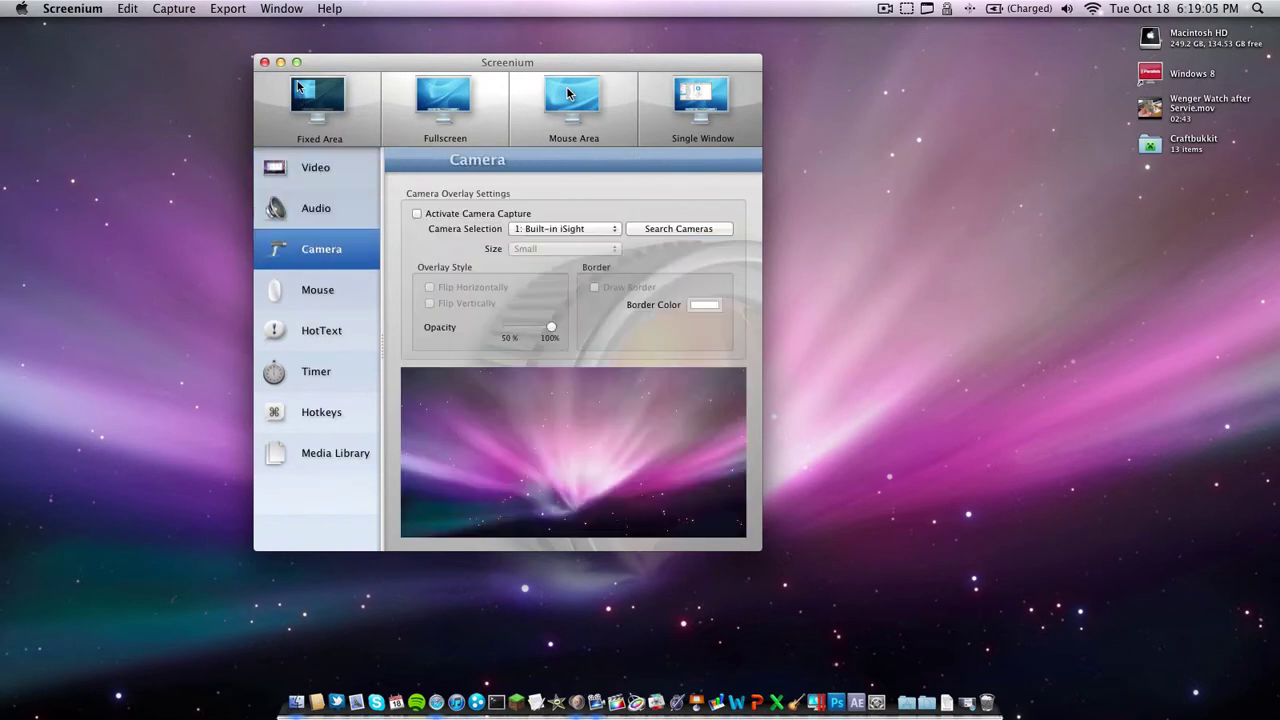
# - Close the Screenium settings window and quit Screenium from its Dock icon
pyautogui.moveTo(342, 82); pyautogui.dragTo(307, 92)
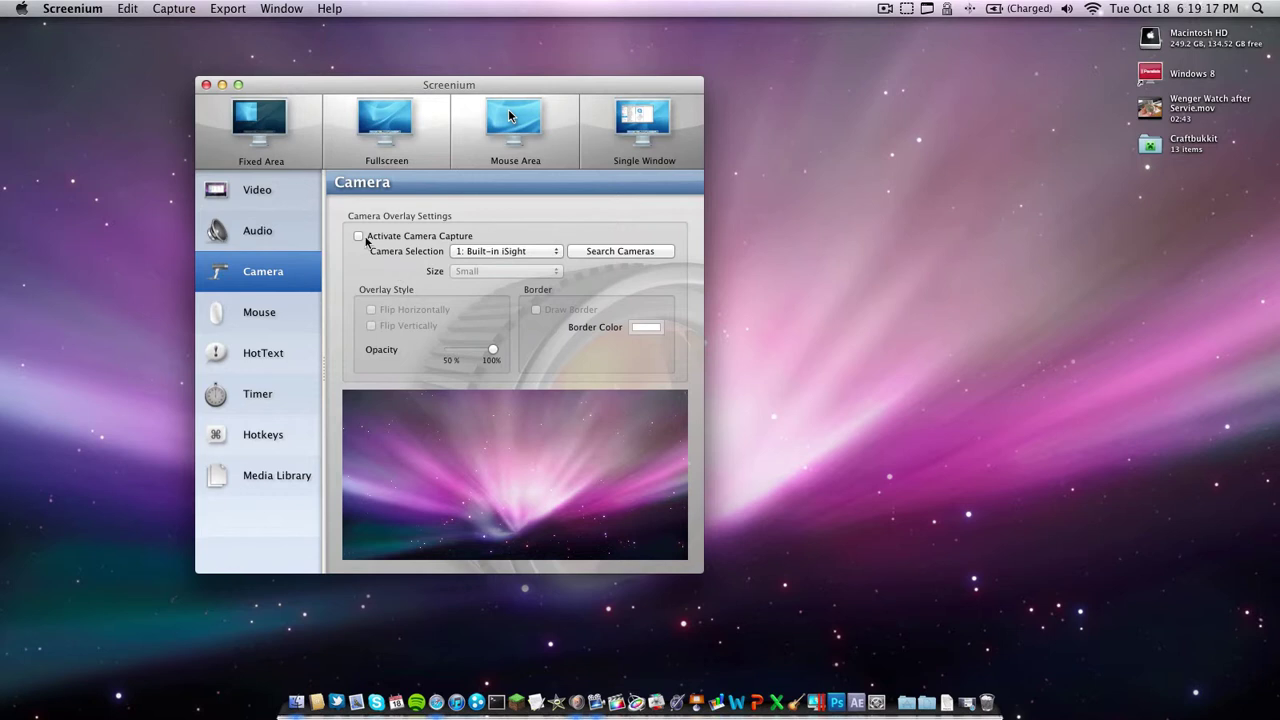
pyautogui.moveTo(280, 90); pyautogui.dragTo(265, 85)
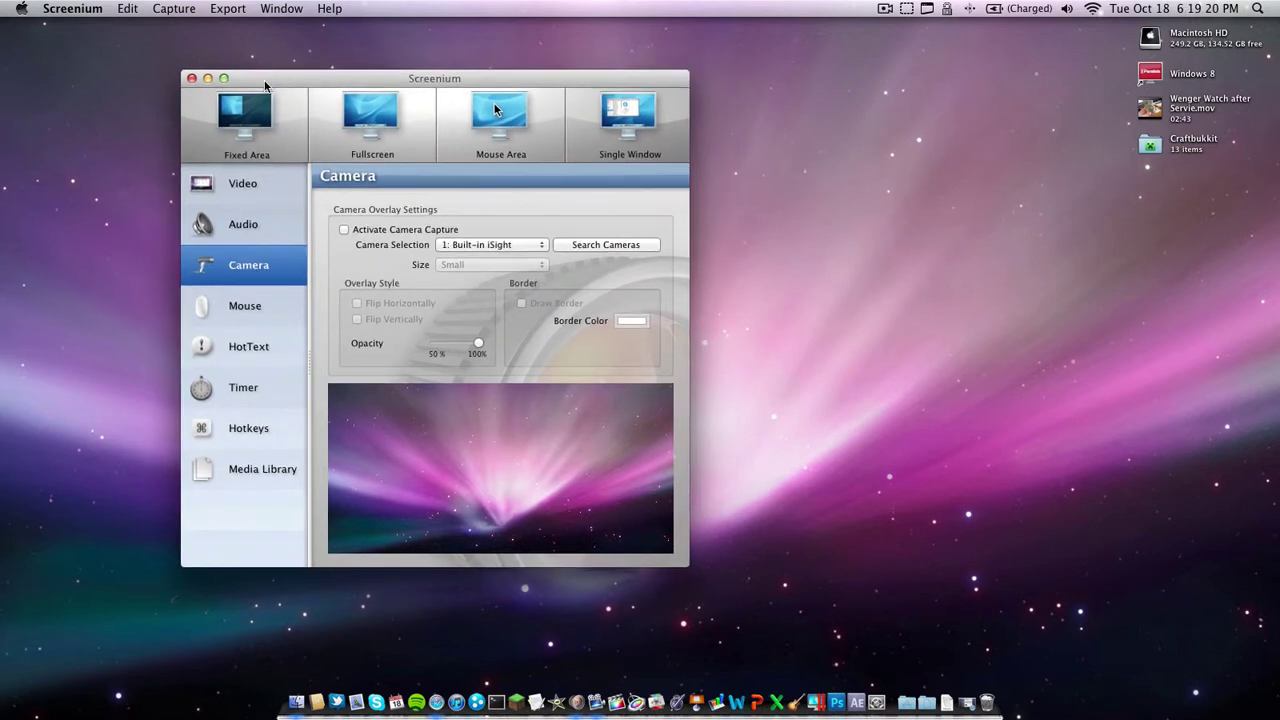
pyautogui.click(192, 78)
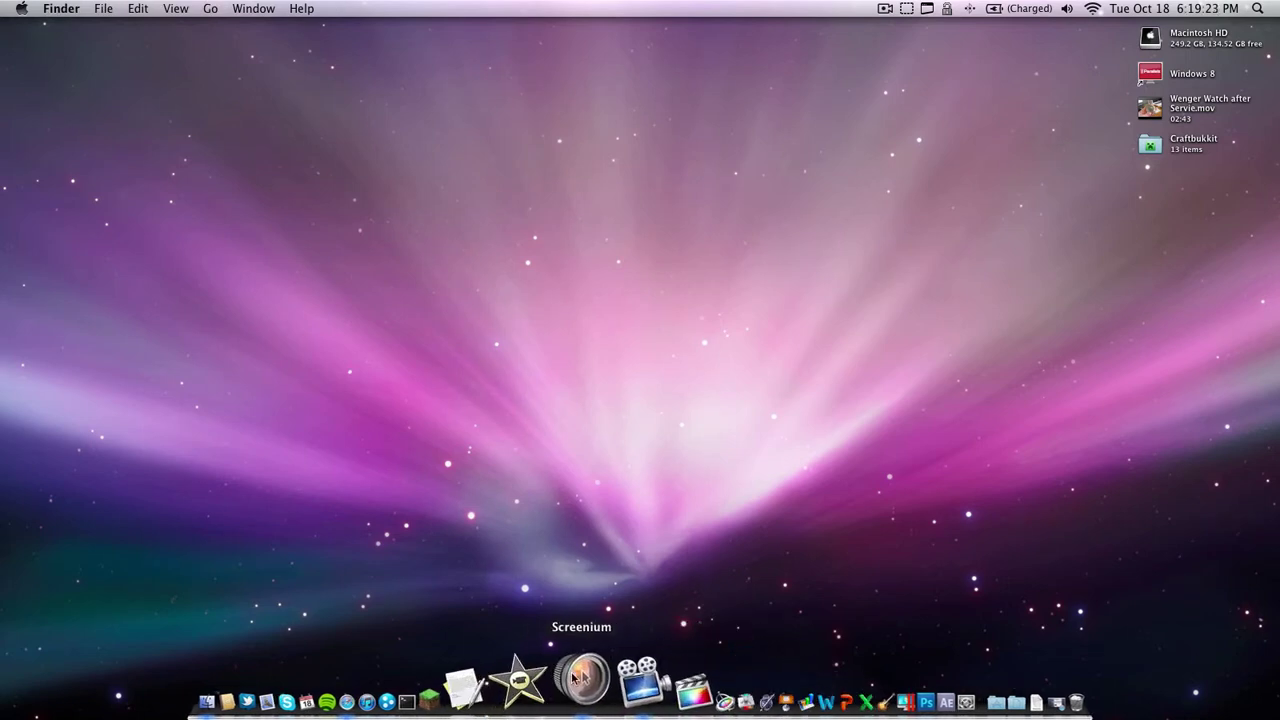
pyautogui.rightClick(577, 679)
pyautogui.click(592, 617)
pyautogui.moveTo(654, 611); pyautogui.dragTo(556, 571)
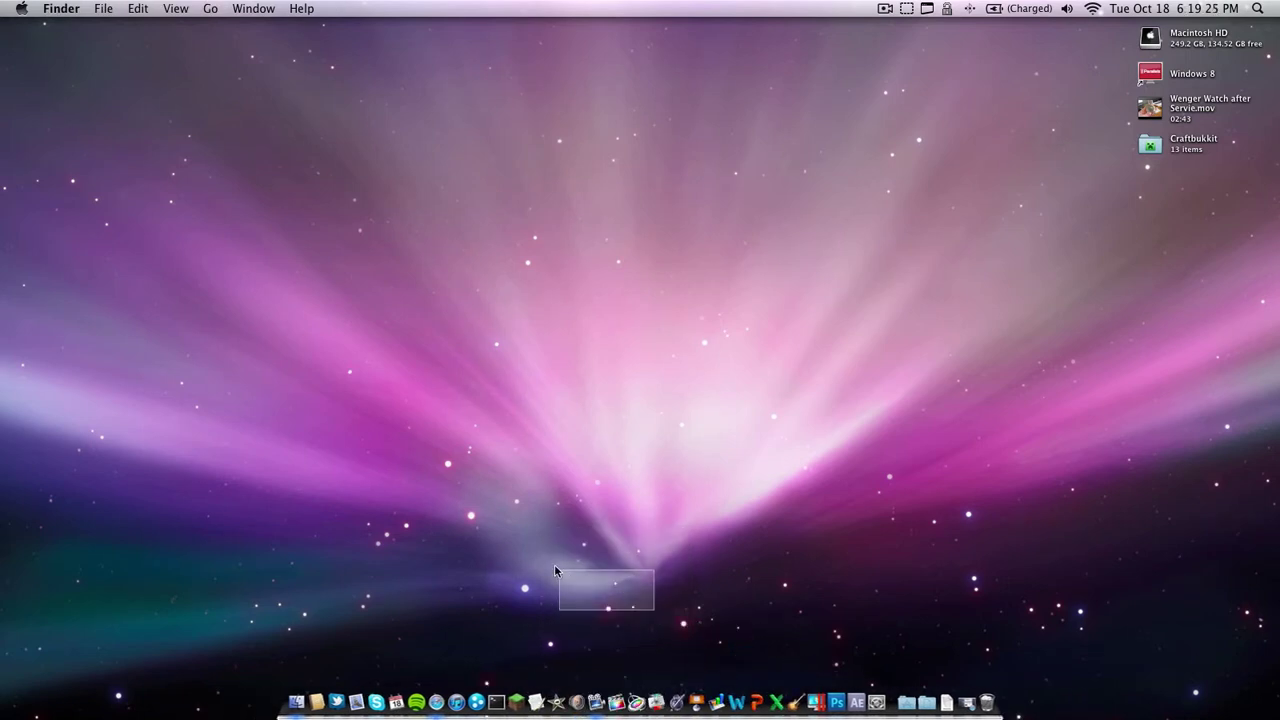
# - Search Google in Safari for 'ishowu hd pro' and open the shinywhitebox homepage
pyautogui.click(436, 672)
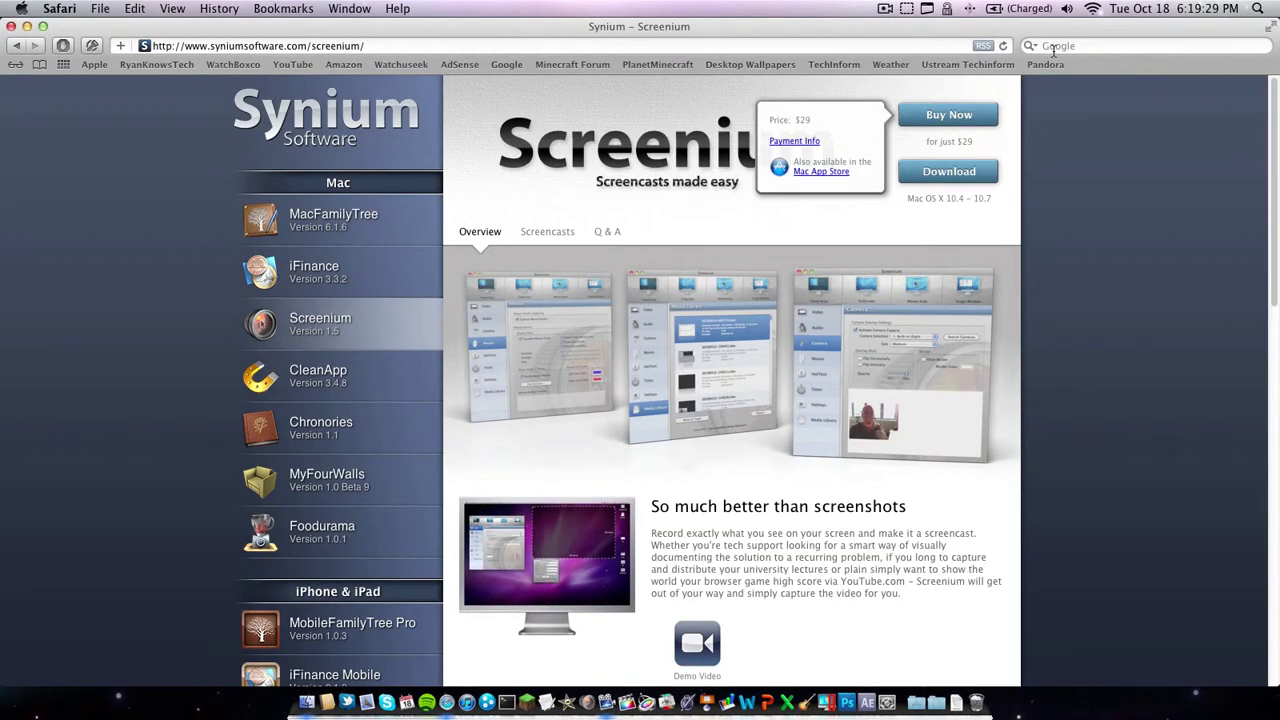
pyautogui.click(1053, 50)
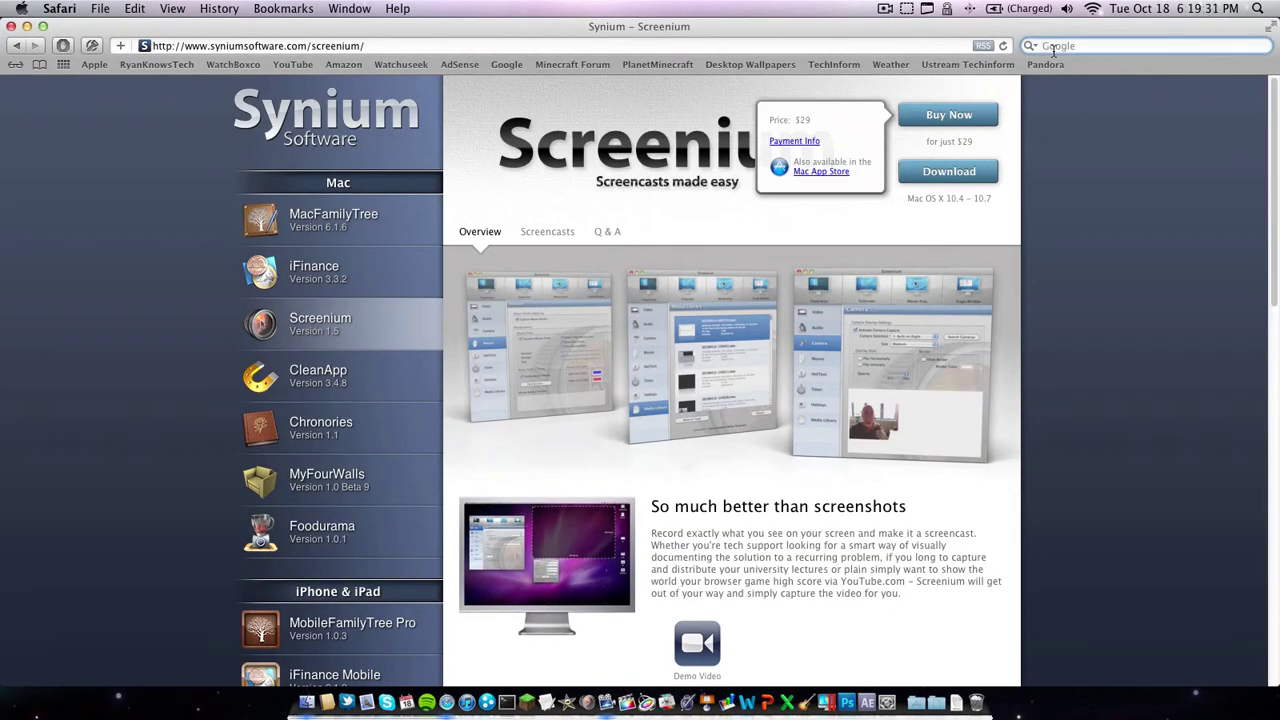
pyautogui.write('ishow')
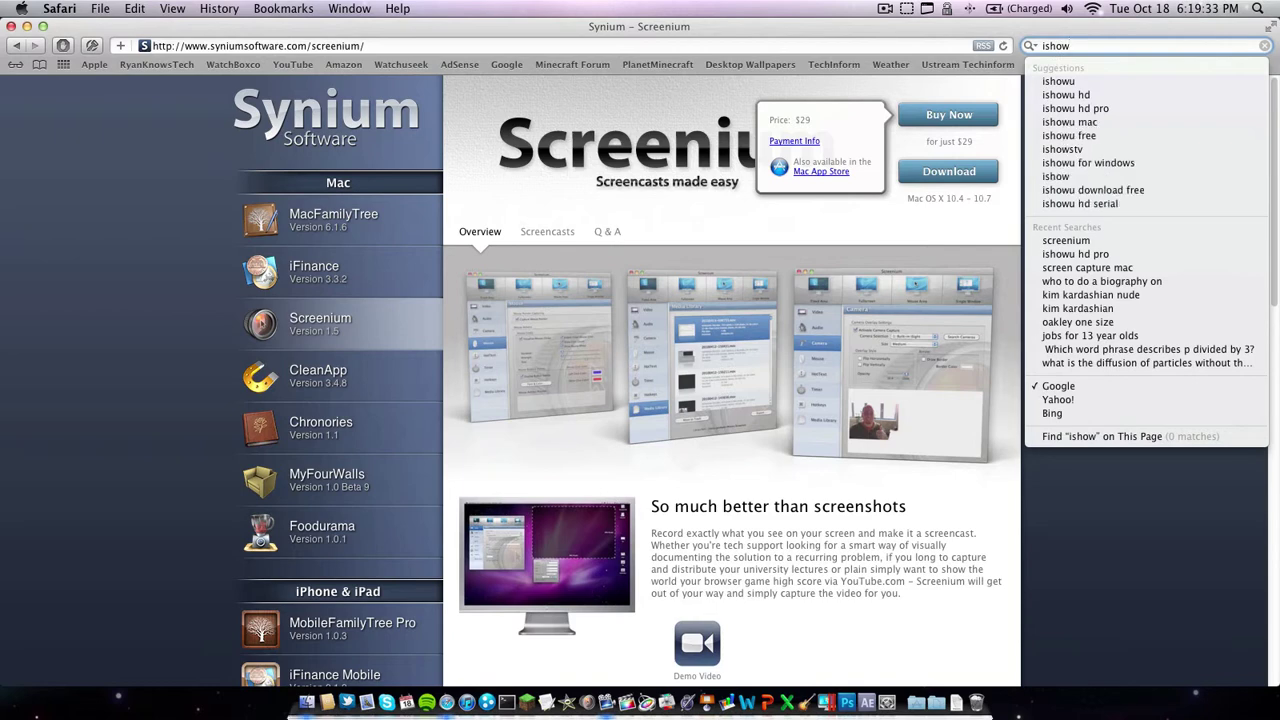
pyautogui.press('Down')
pyautogui.press('Down')
pyautogui.press('Down')
pyautogui.press('Down')
pyautogui.press('Up')
pyautogui.press('Return')
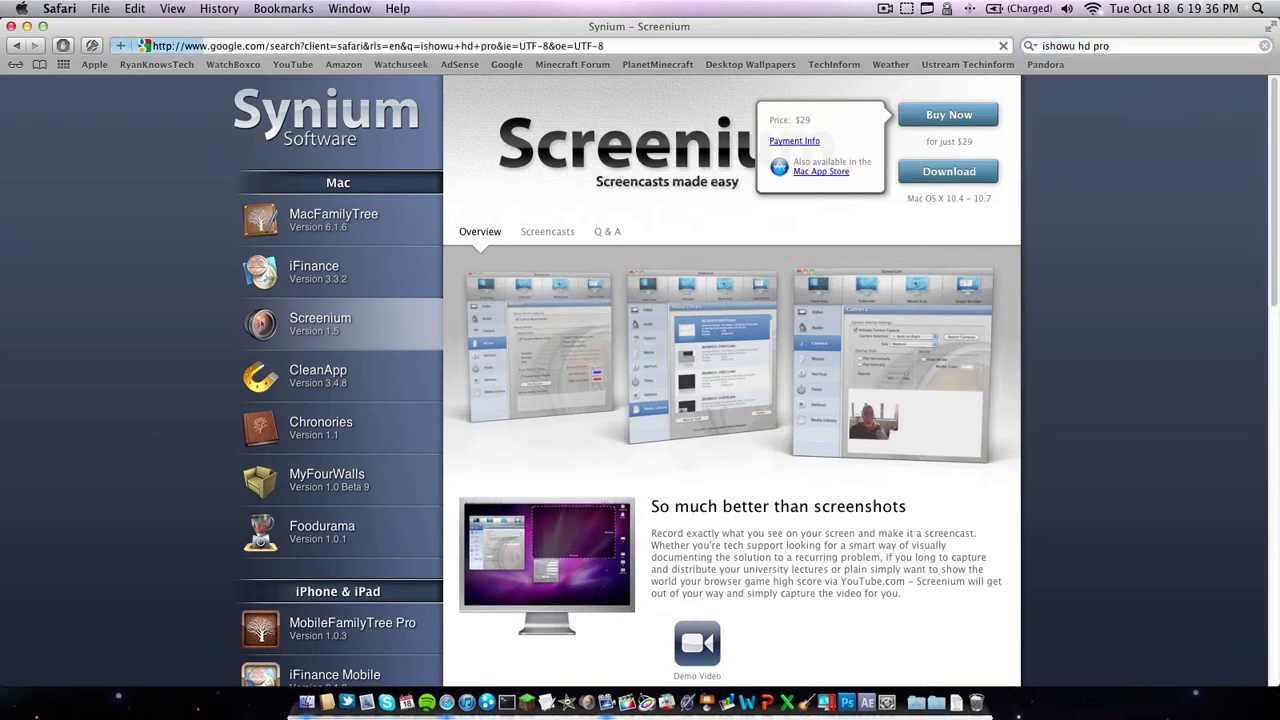
pyautogui.click(333, 233)
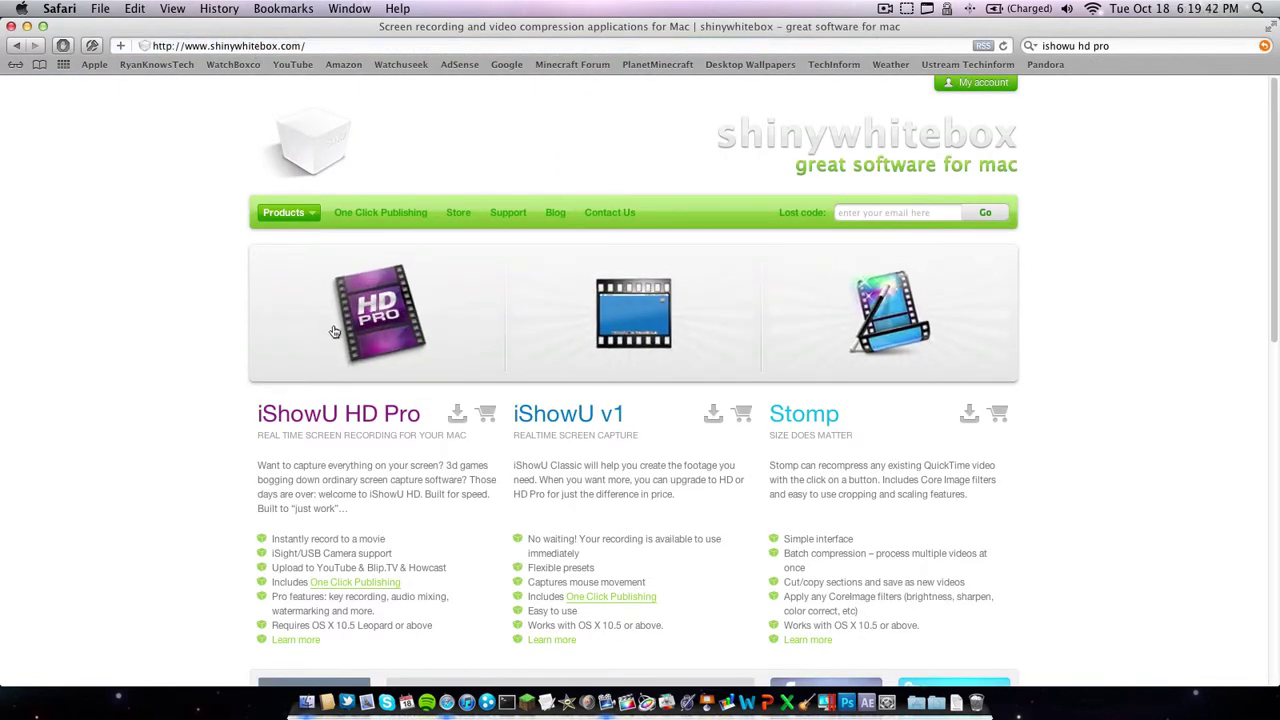
pyautogui.scroll(-2, 389, 443)
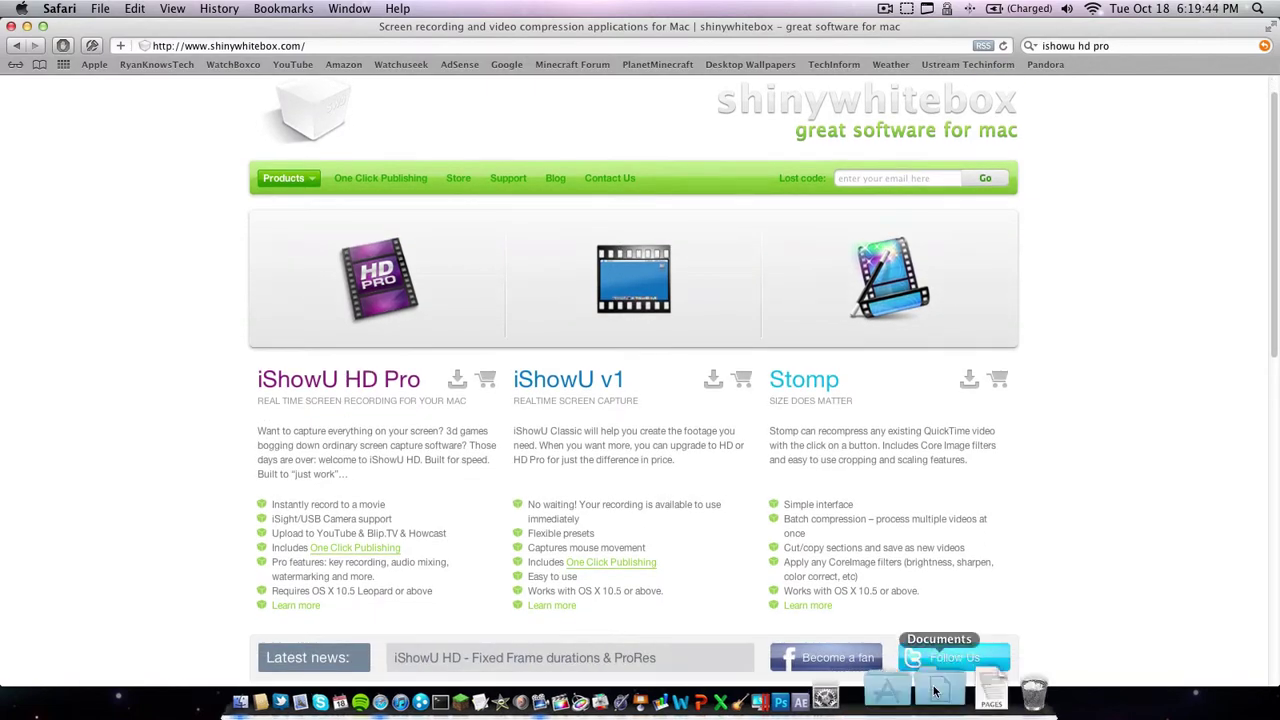
# - Launch iShowU HD from the Applications stack in the Dock
pyautogui.click(889, 690)
pyautogui.scroll(-3, 585, 280)
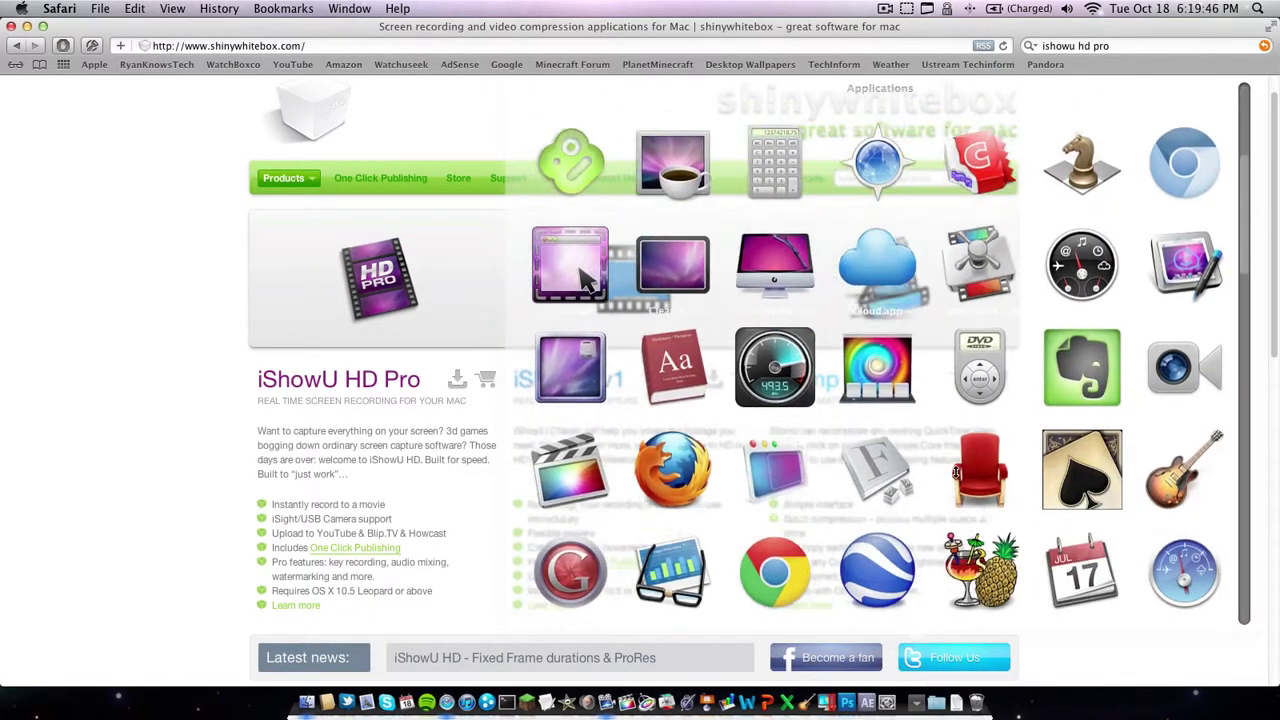
pyautogui.scroll(-5, 585, 280)
pyautogui.click(1210, 368)
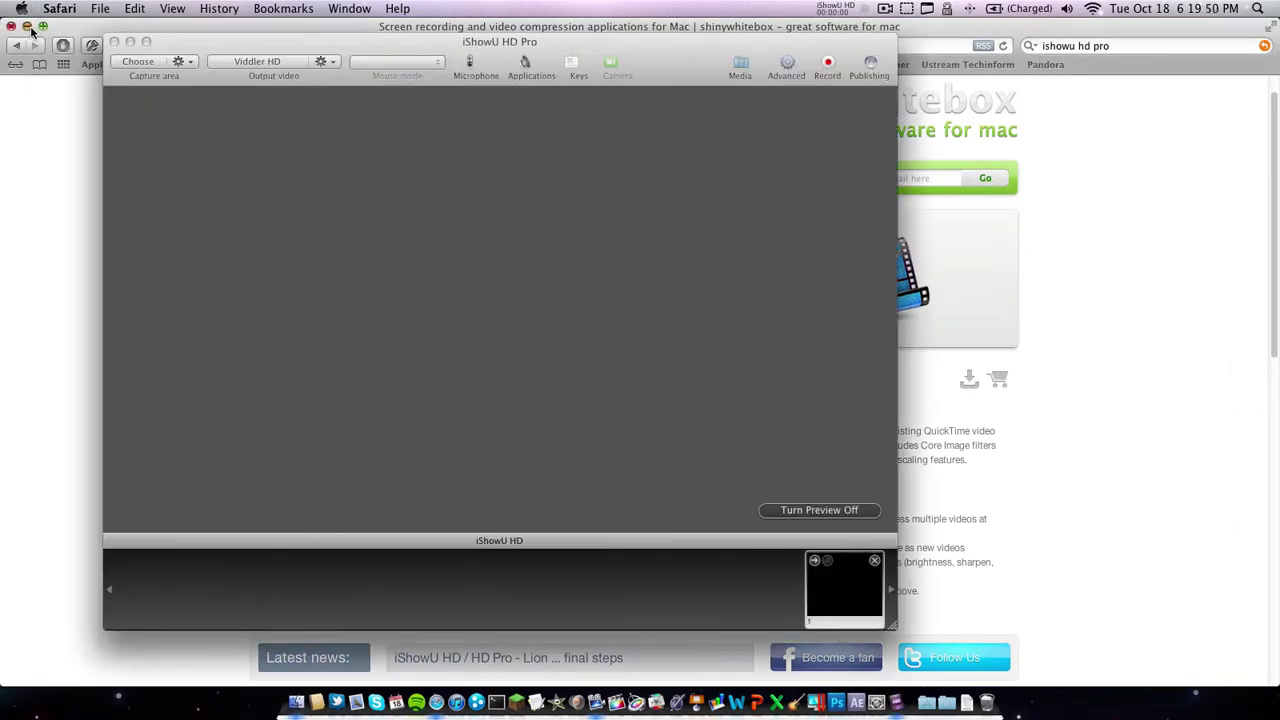
# - Minimize Safari, start the iShowU HD demo, try One-Click Publishing, and cancel the login
pyautogui.click(27, 26)
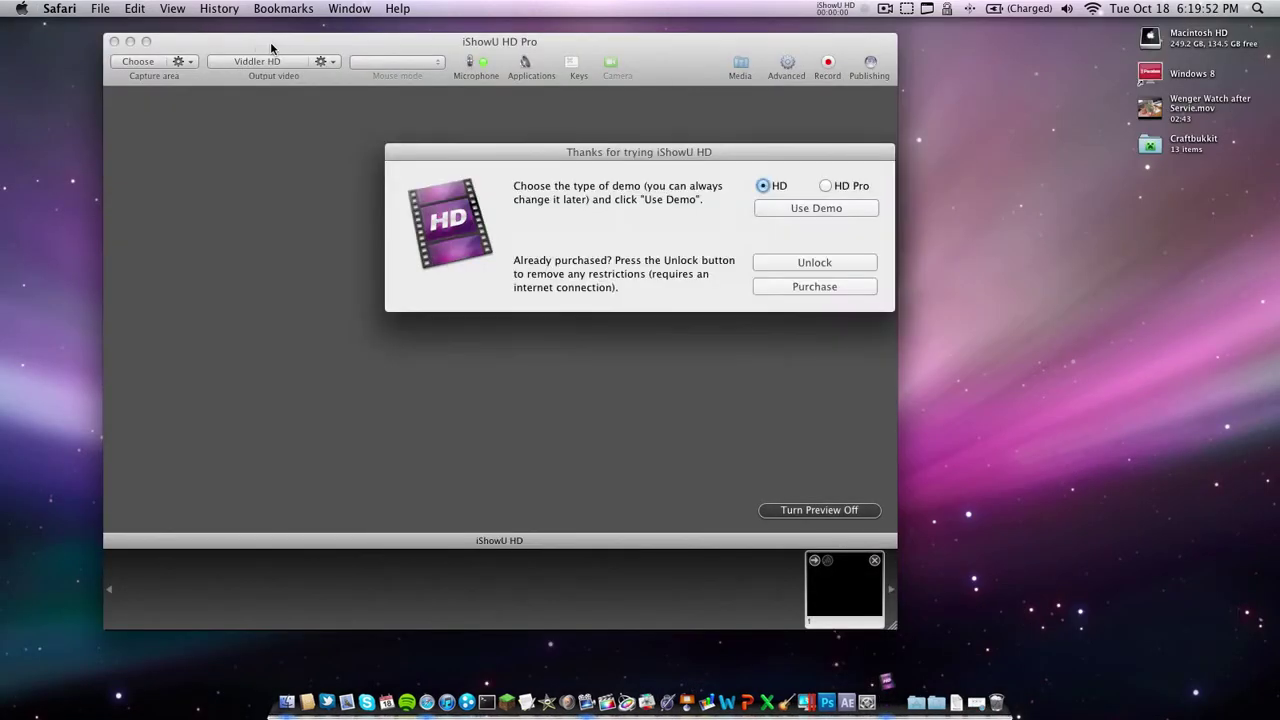
pyautogui.click(817, 208)
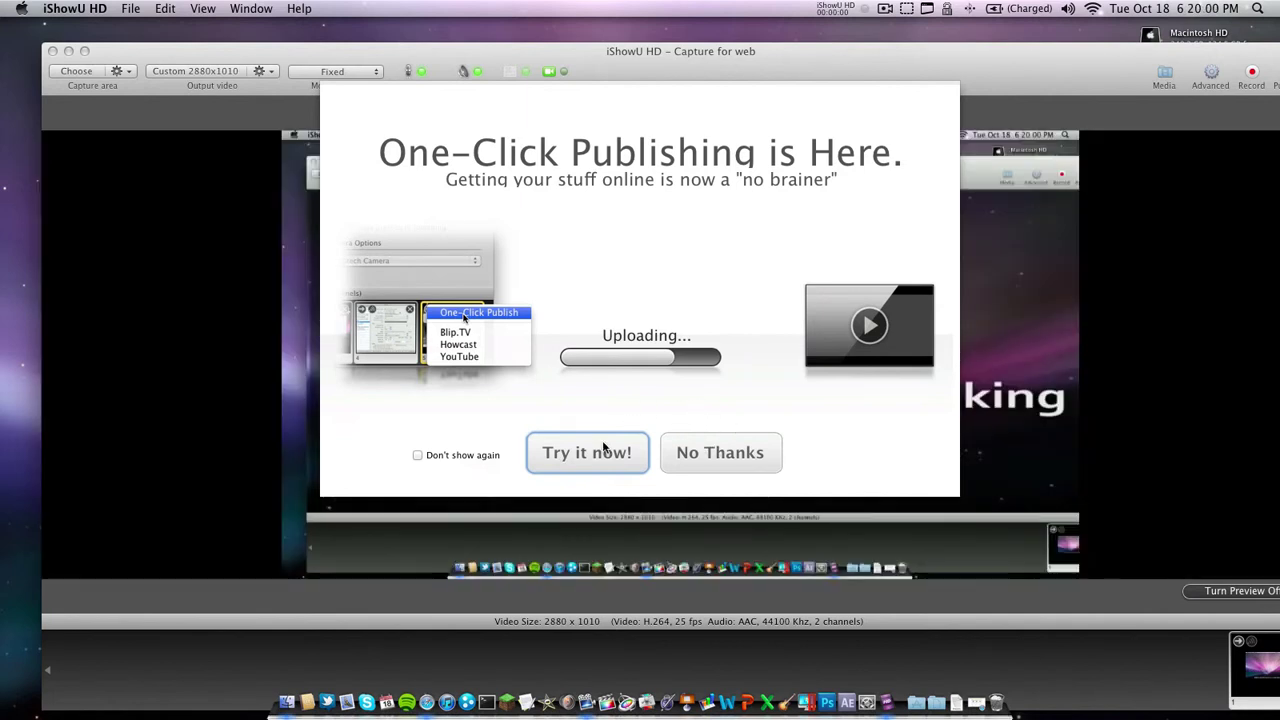
pyautogui.click(586, 452)
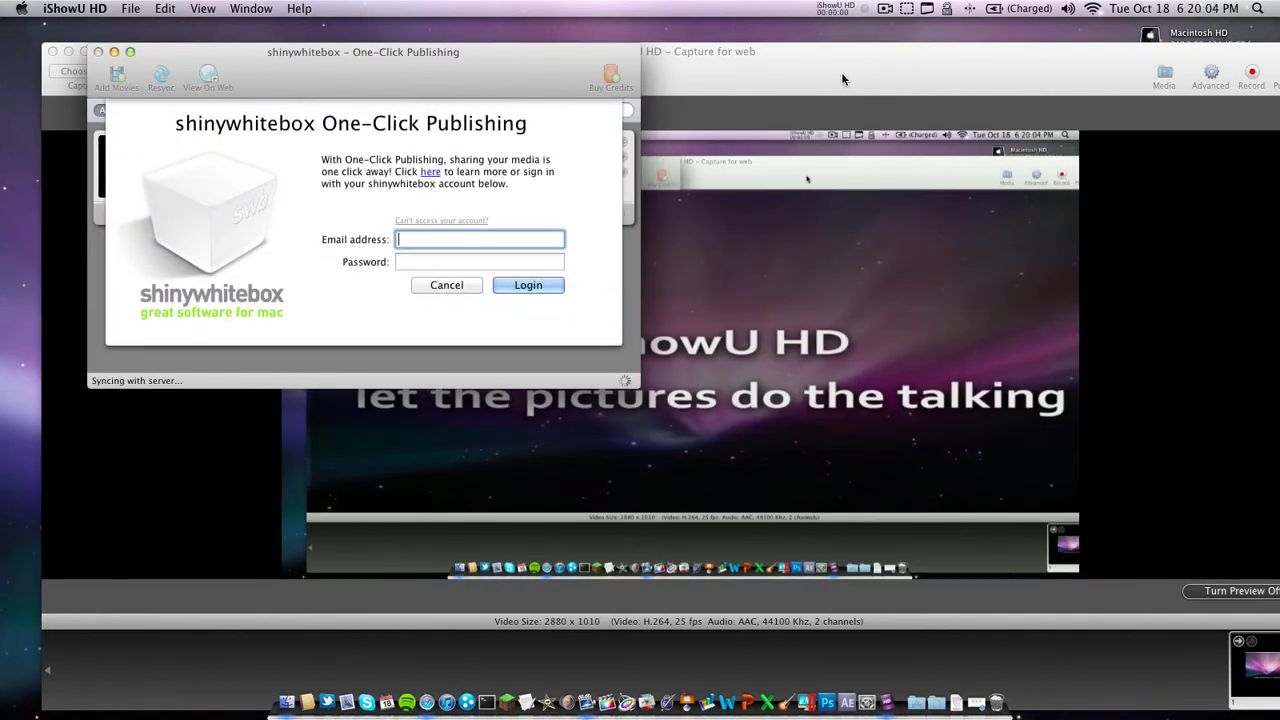
pyautogui.click(437, 283)
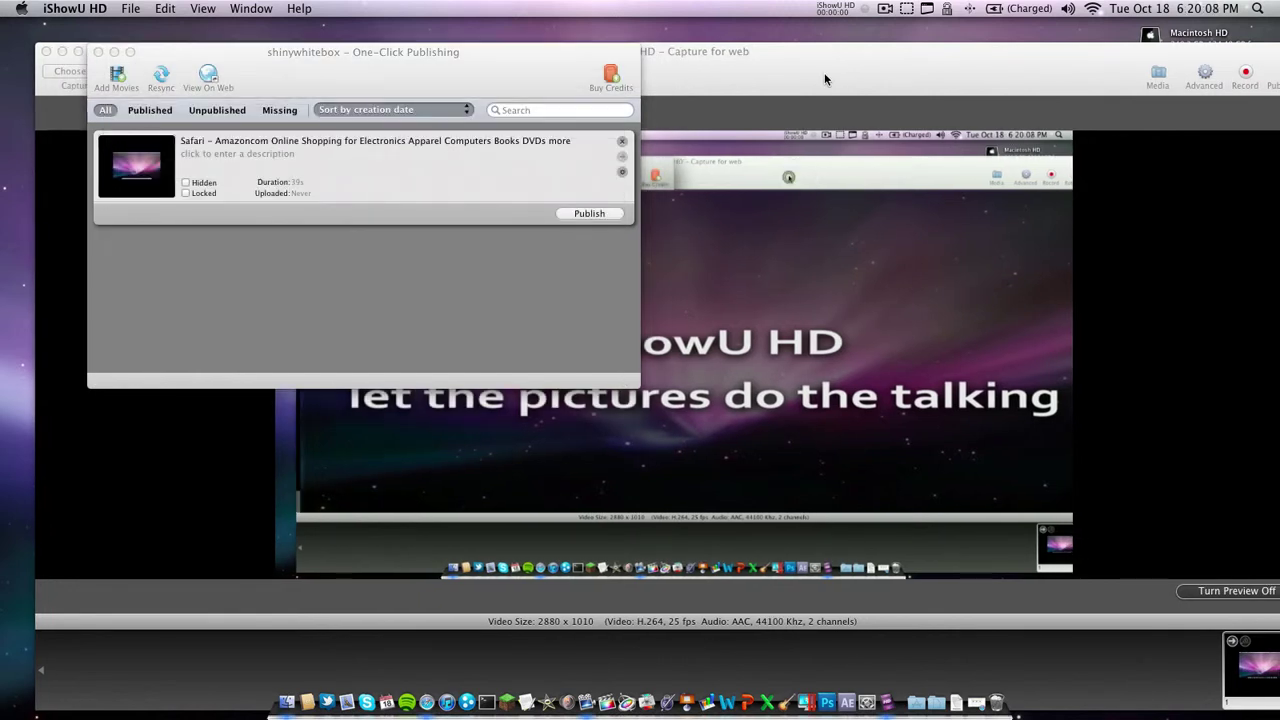
pyautogui.click(825, 74)
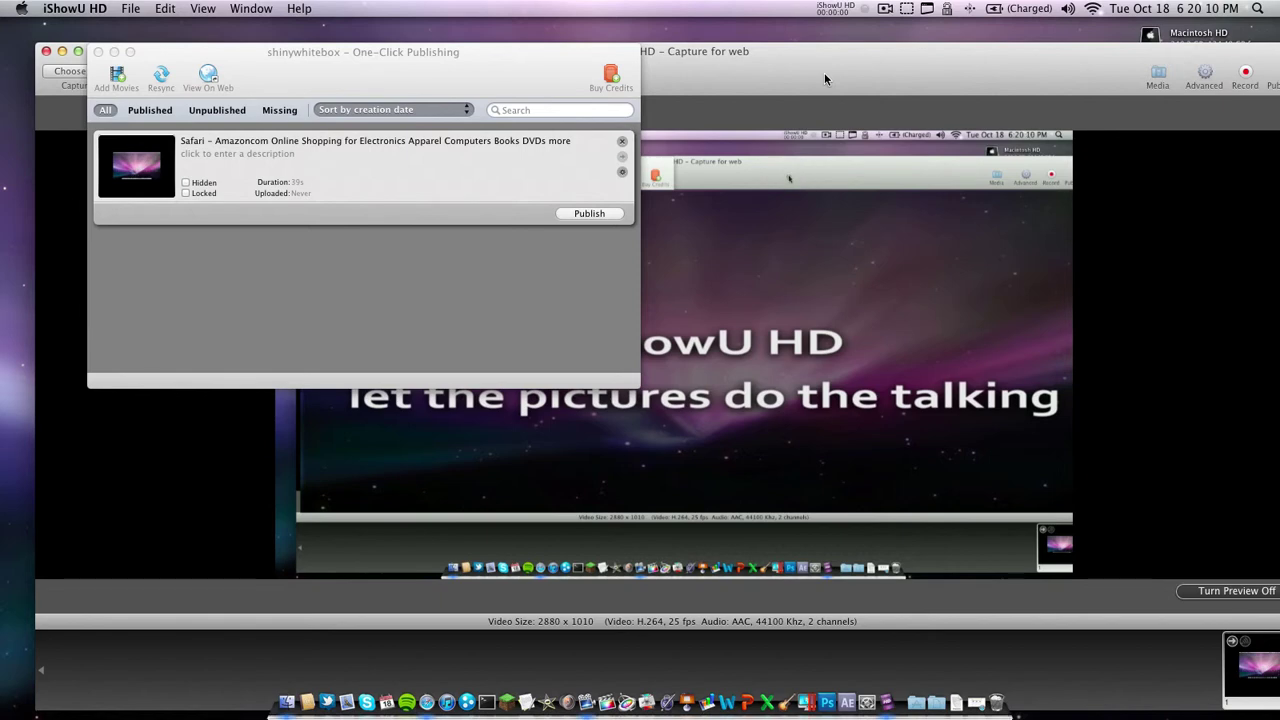
# - Close One-Click Publishing, then shrink and move the Capture for web window to the upper left
pyautogui.click(98, 51)
pyautogui.moveTo(154, 53); pyautogui.dragTo(132, 38)
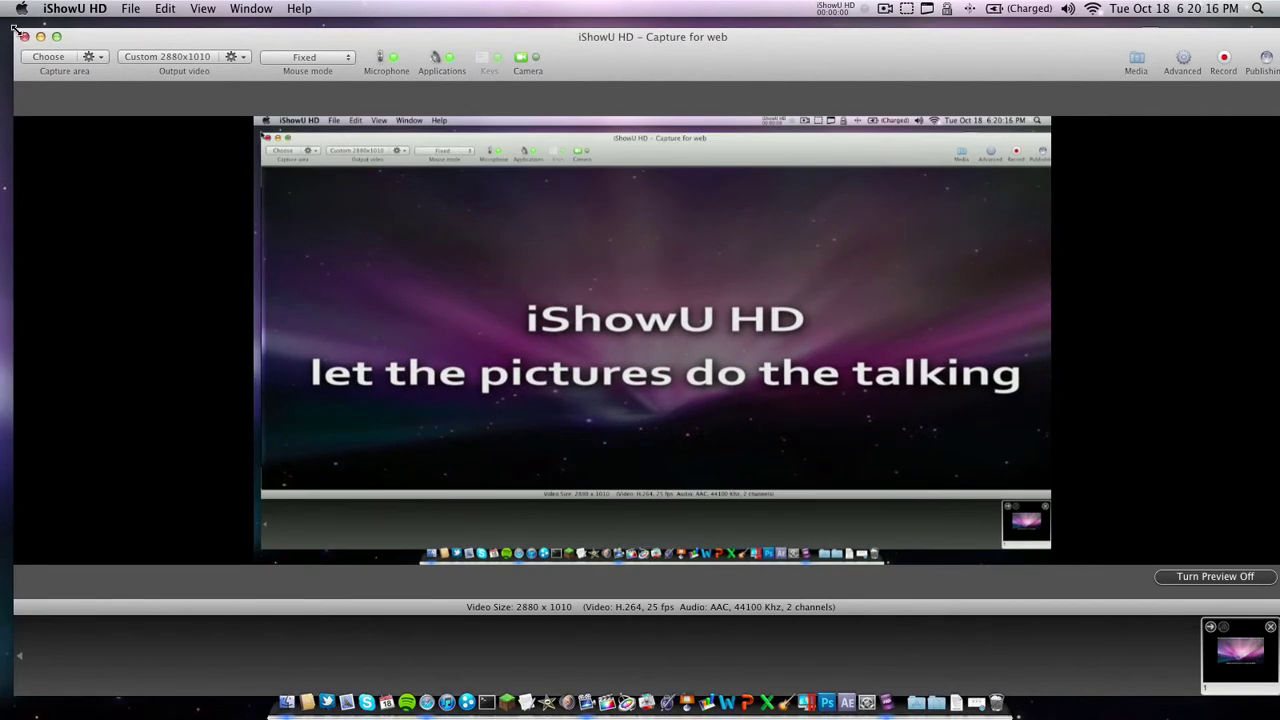
pyautogui.moveTo(14, 30); pyautogui.dragTo(44, 30)
pyautogui.moveTo(998, 428); pyautogui.dragTo(1041, 190)
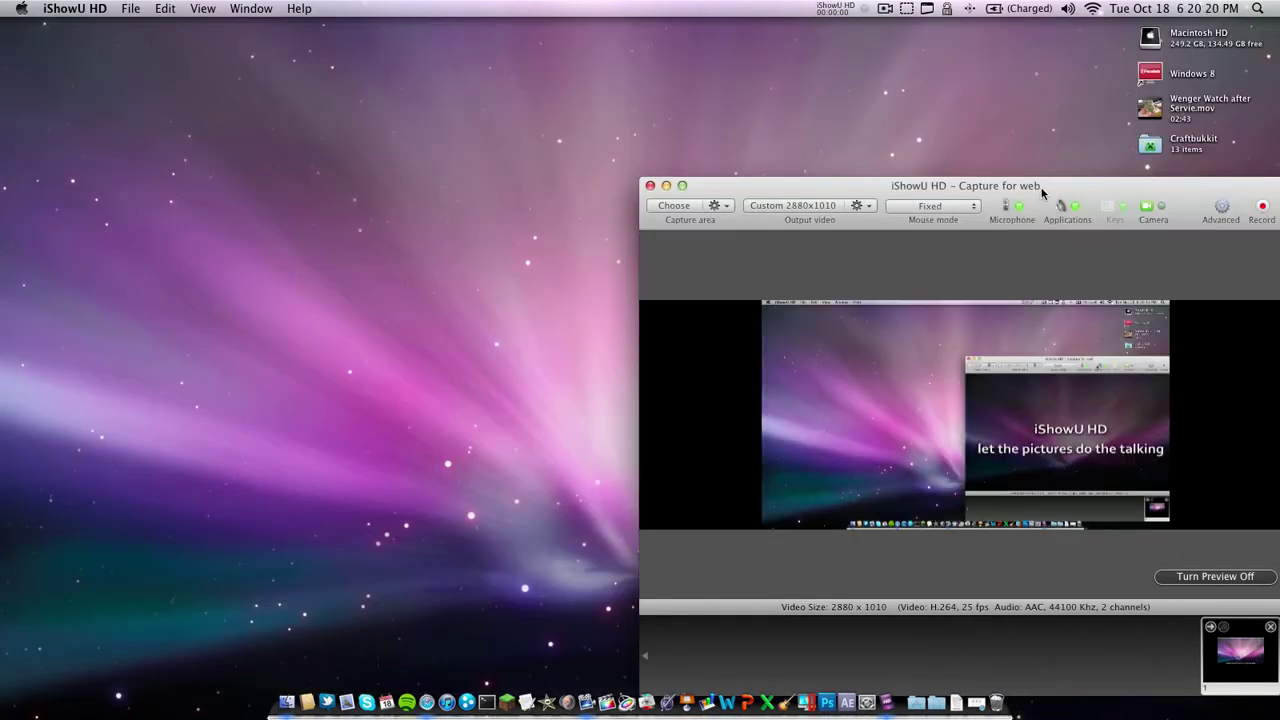
pyautogui.moveTo(1041, 192); pyautogui.dragTo(465, 34)
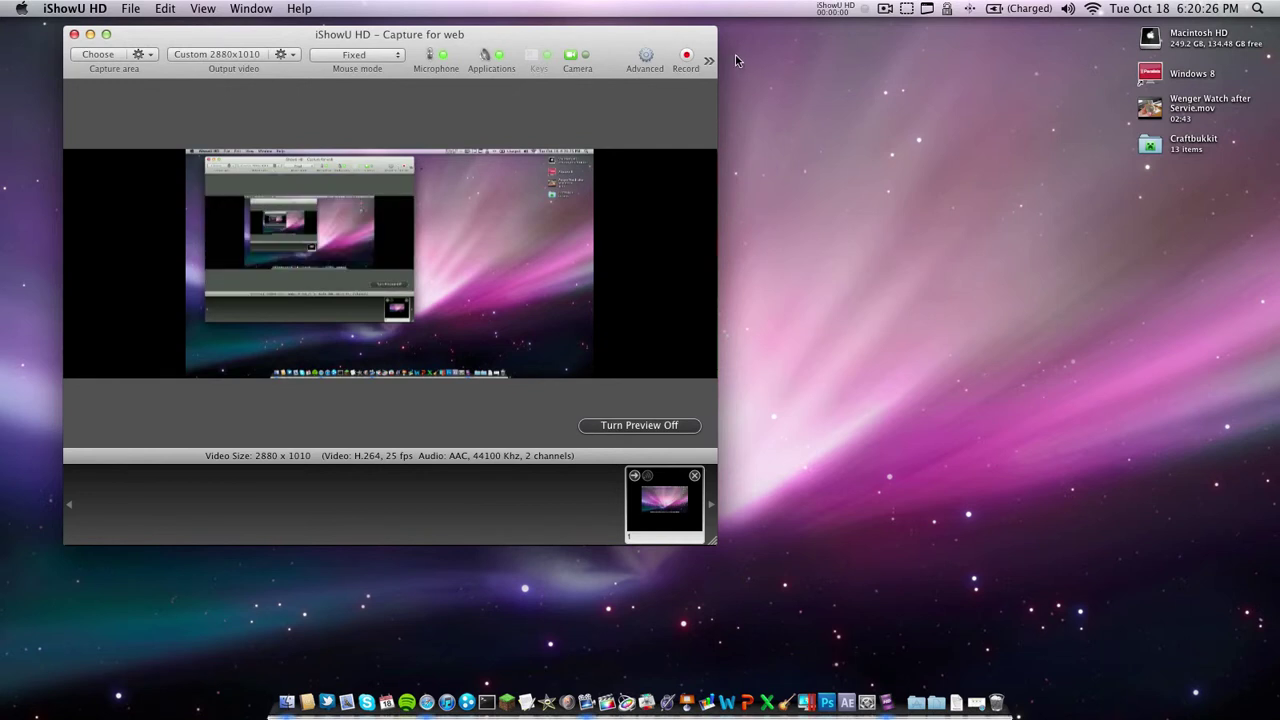
pyautogui.moveTo(717, 30); pyautogui.dragTo(827, 50)
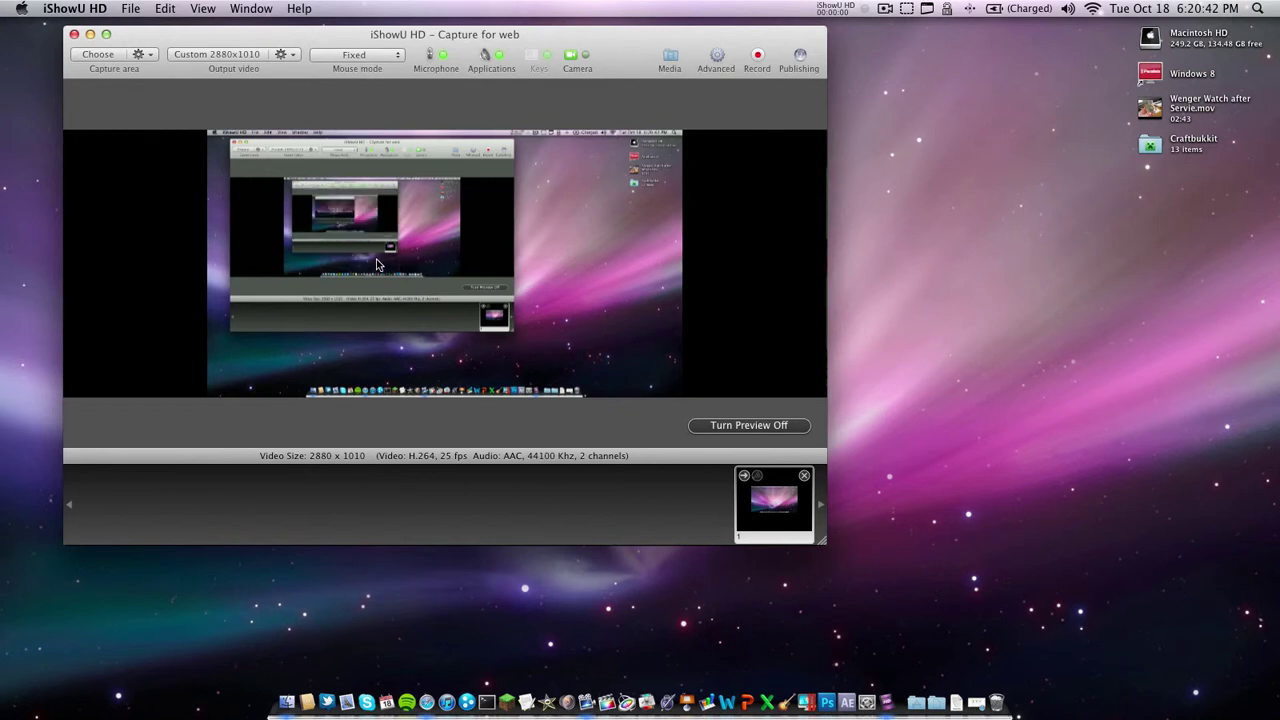
# - Leave the mouse mode at Fixed and close the iShowU HD capture window
pyautogui.click(347, 55)
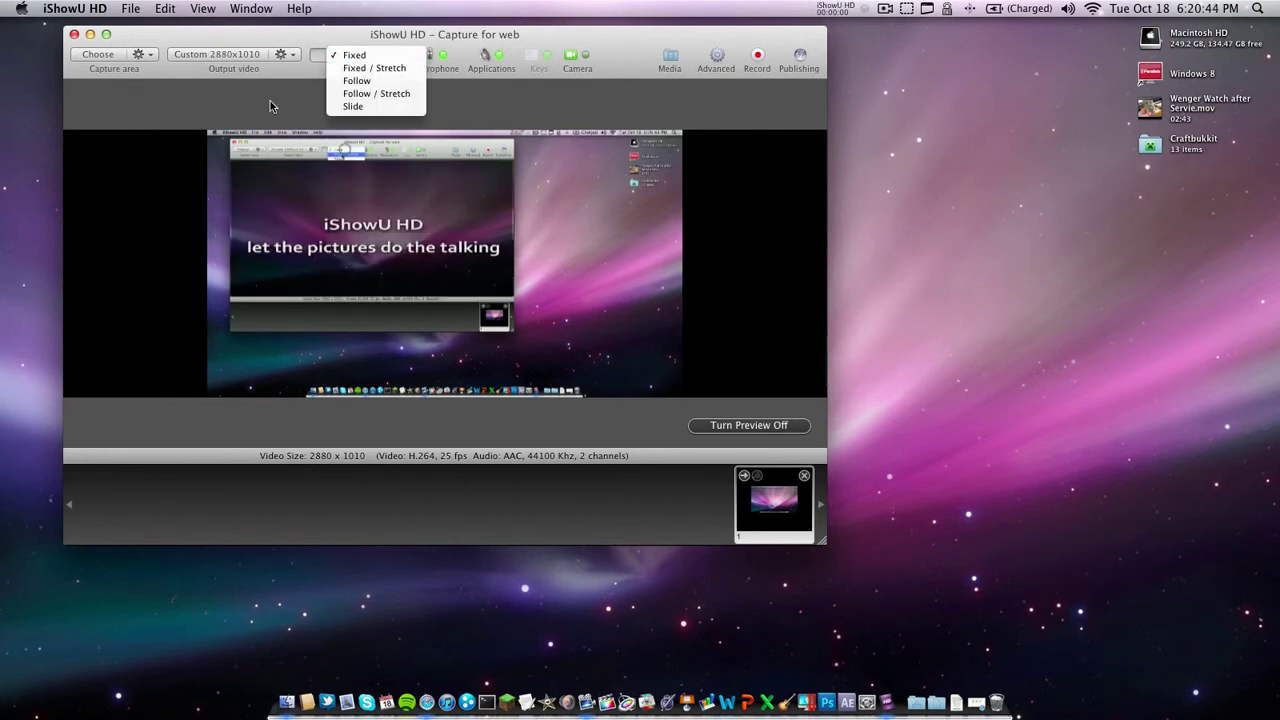
pyautogui.click(271, 108)
pyautogui.moveTo(187, 40); pyautogui.dragTo(213, 66)
pyautogui.click(99, 60)
pyautogui.moveTo(136, 56); pyautogui.dragTo(854, 354)
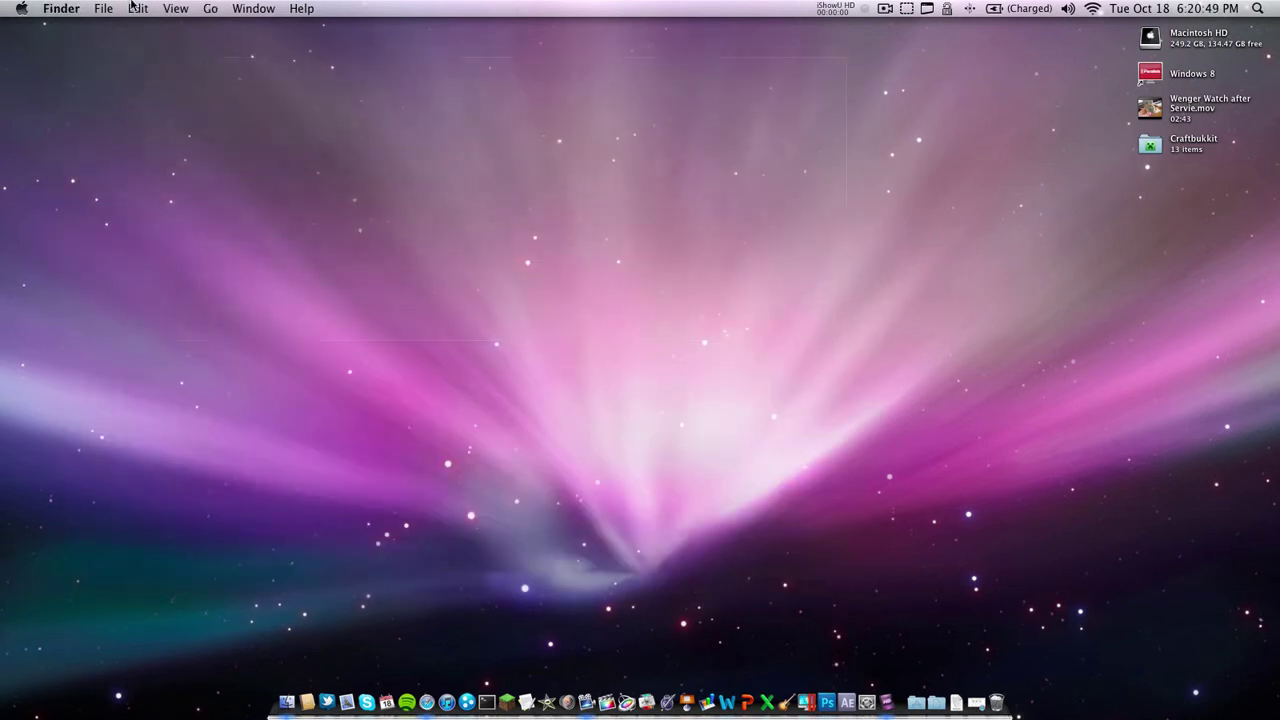
# - Quit iShowU HD from the Dock and check ScreenFlow's recording status in the menu bar
pyautogui.rightClick(897, 678)
pyautogui.click(906, 619)
pyautogui.click(885, 8)
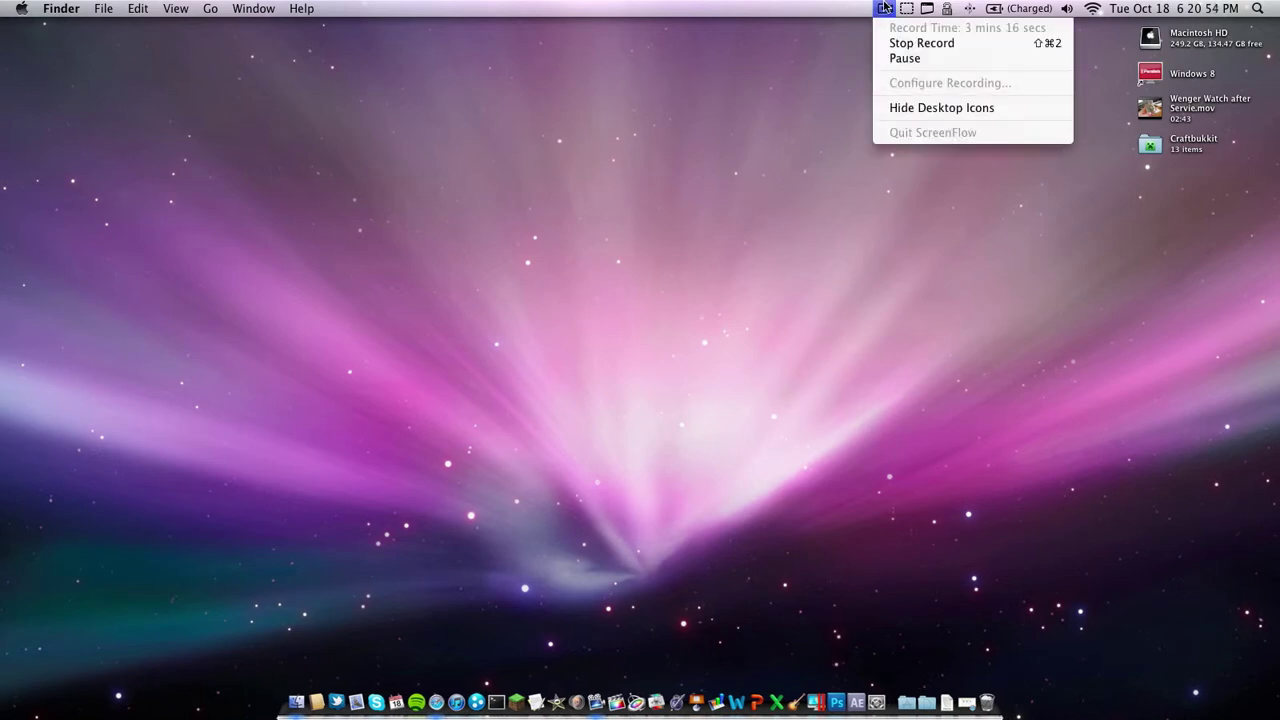
pyautogui.click(707, 199)
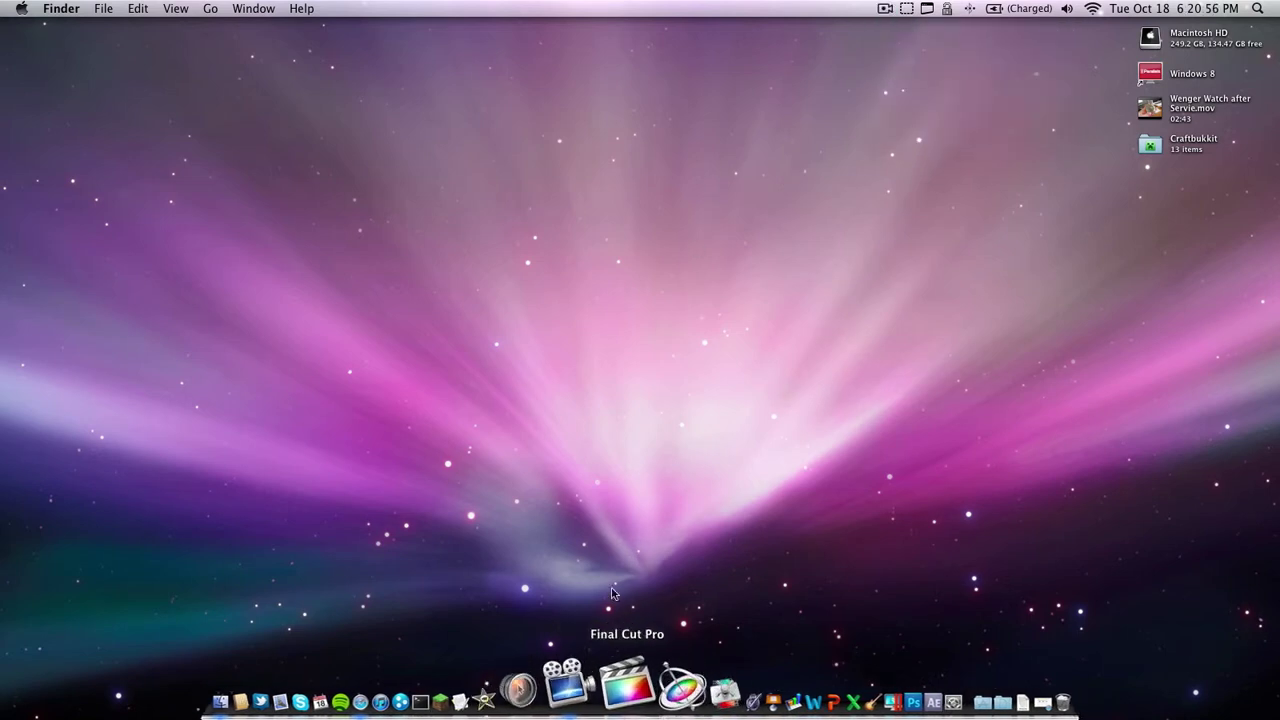